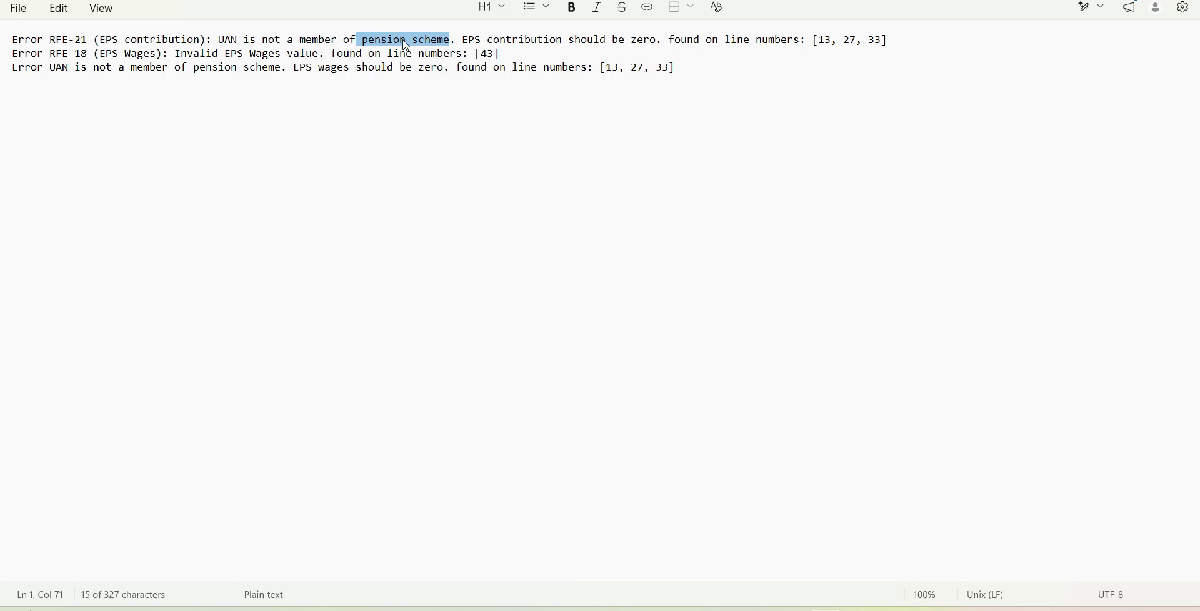
Examine the EPS contribution and EPS wages errors in the error file, including the line numbers listed for each.
{"action": "left_click_drag", "start_coordinate": [478, 38], "coordinate": [644, 40]}
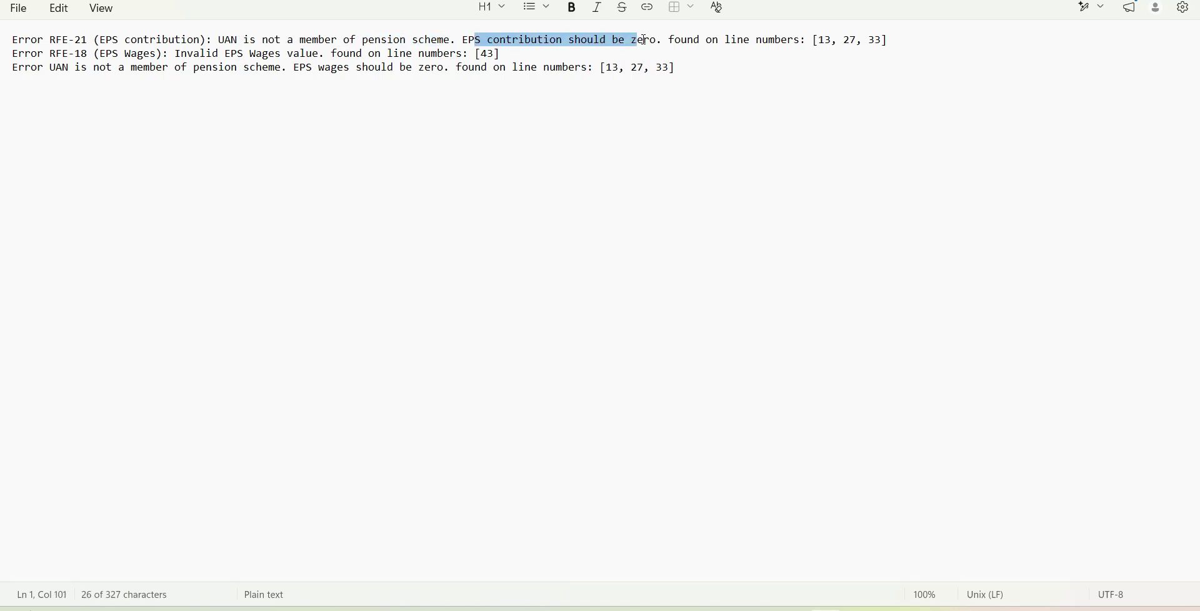
{"action": "left_click_drag", "start_coordinate": [821, 41], "coordinate": [900, 38]}
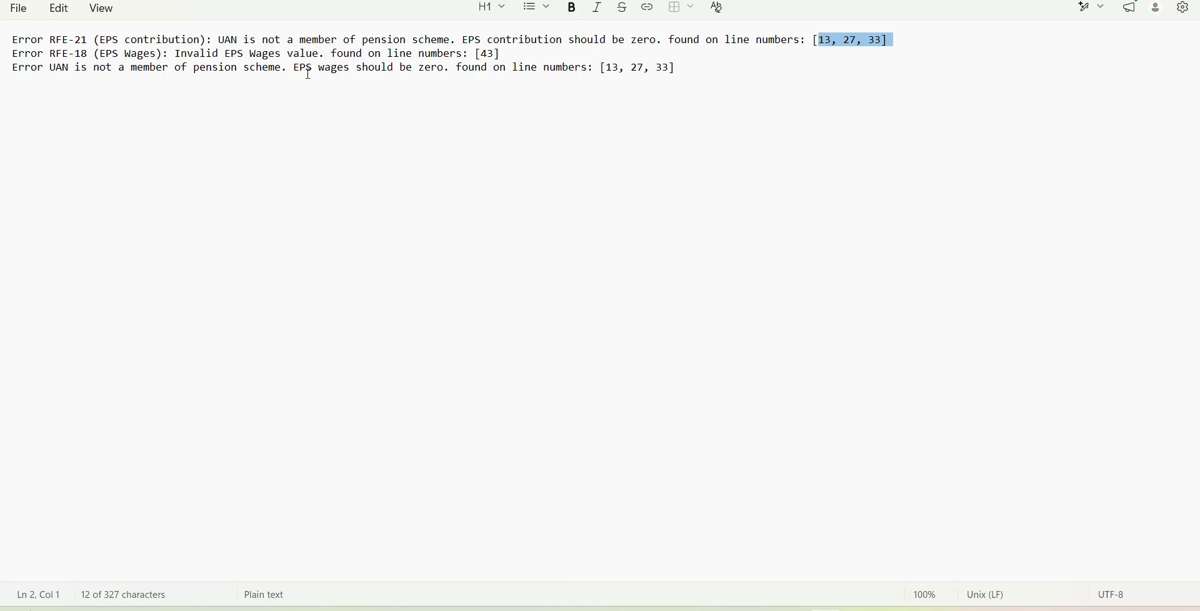
{"action": "left_click_drag", "start_coordinate": [176, 53], "coordinate": [320, 53]}
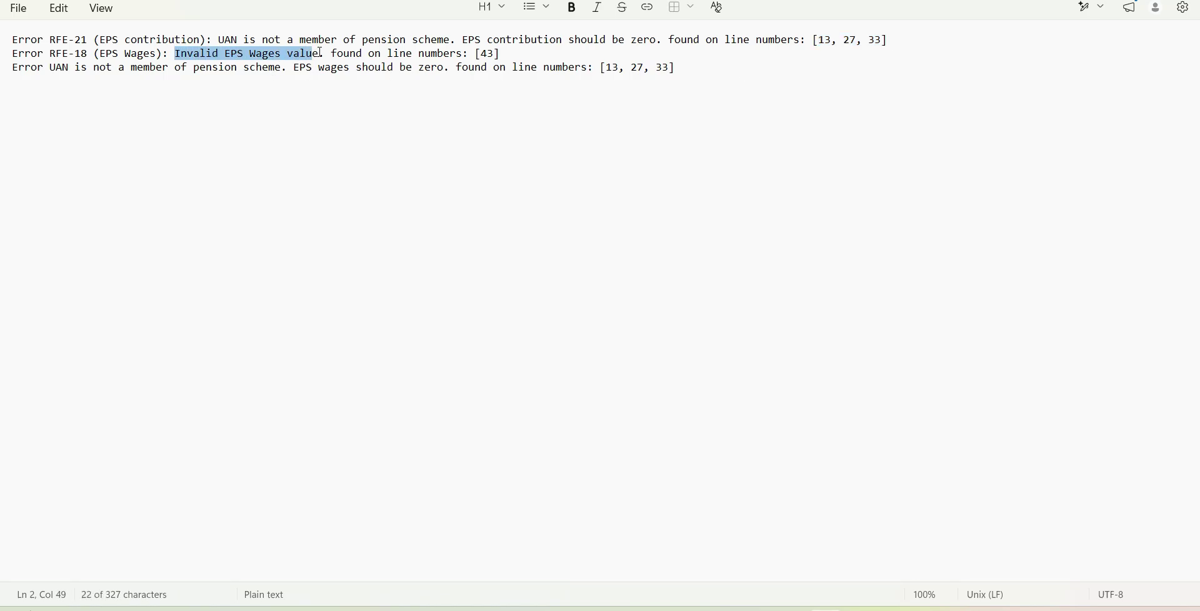
{"action": "left_click", "coordinate": [117, 68]}
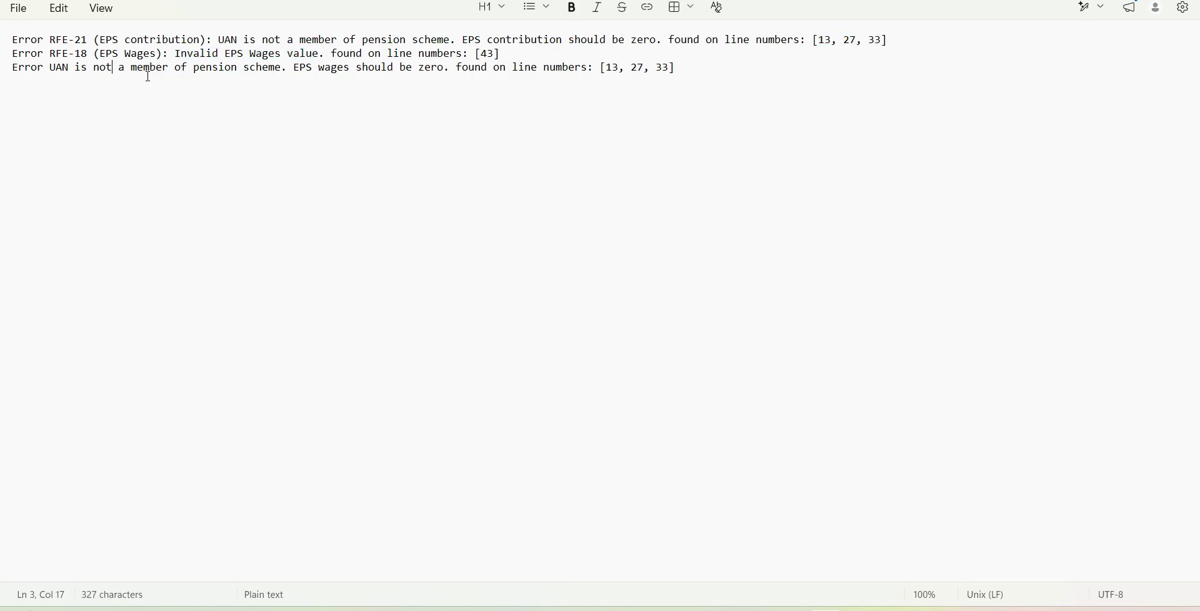
{"action": "left_click_drag", "start_coordinate": [616, 68], "coordinate": [708, 72]}
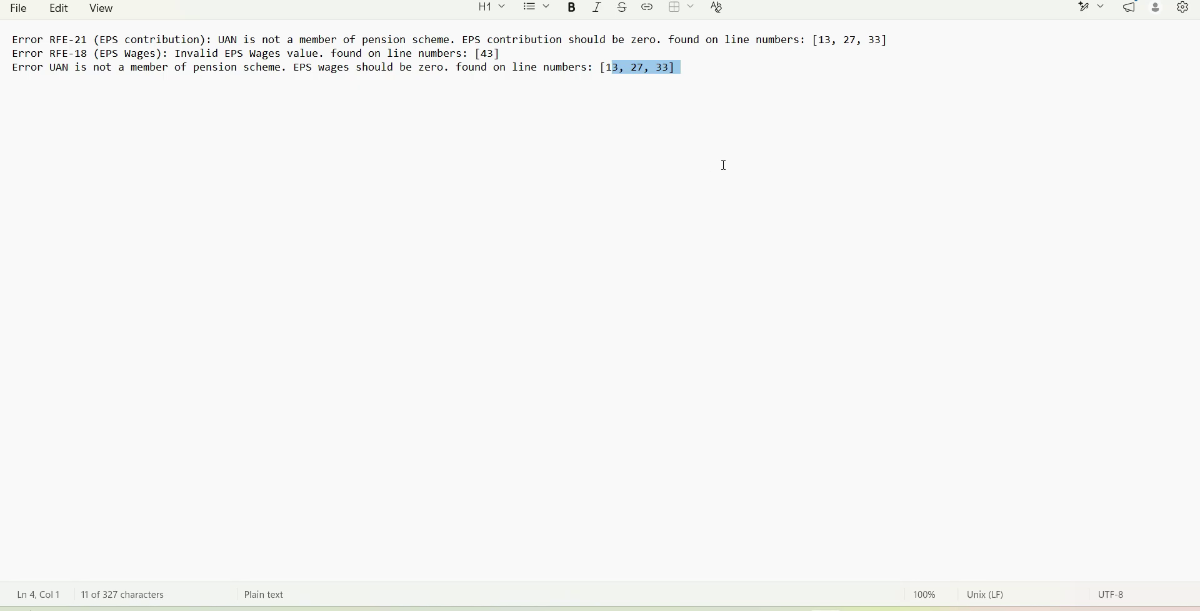
{"action": "left_click_drag", "start_coordinate": [364, 40], "coordinate": [453, 37]}
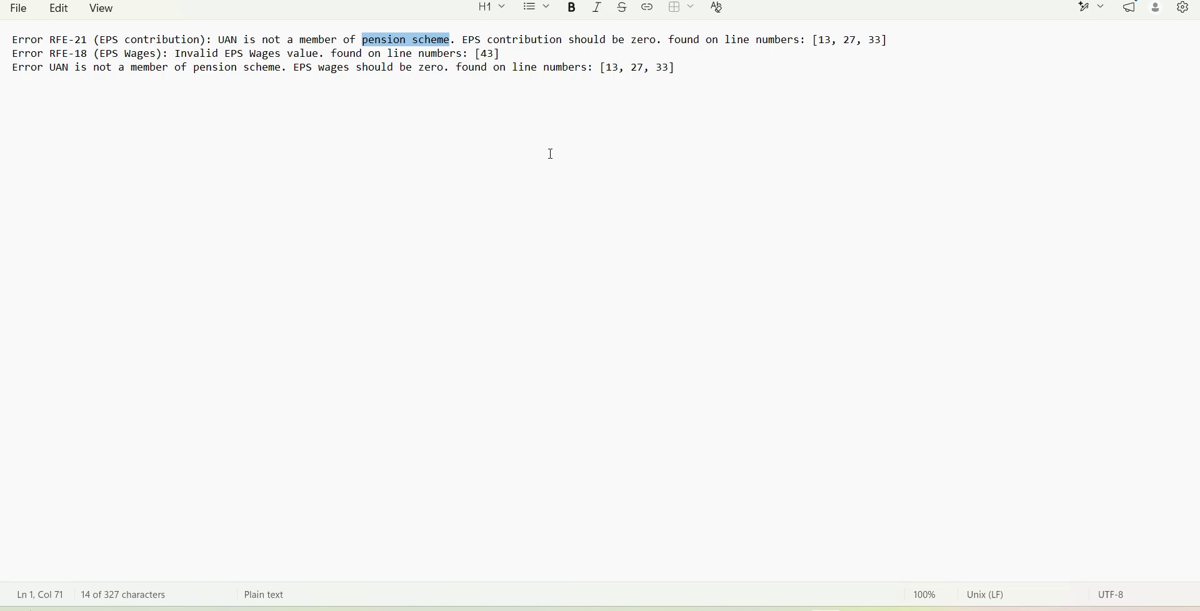
{"action": "left_click", "coordinate": [232, 173]}
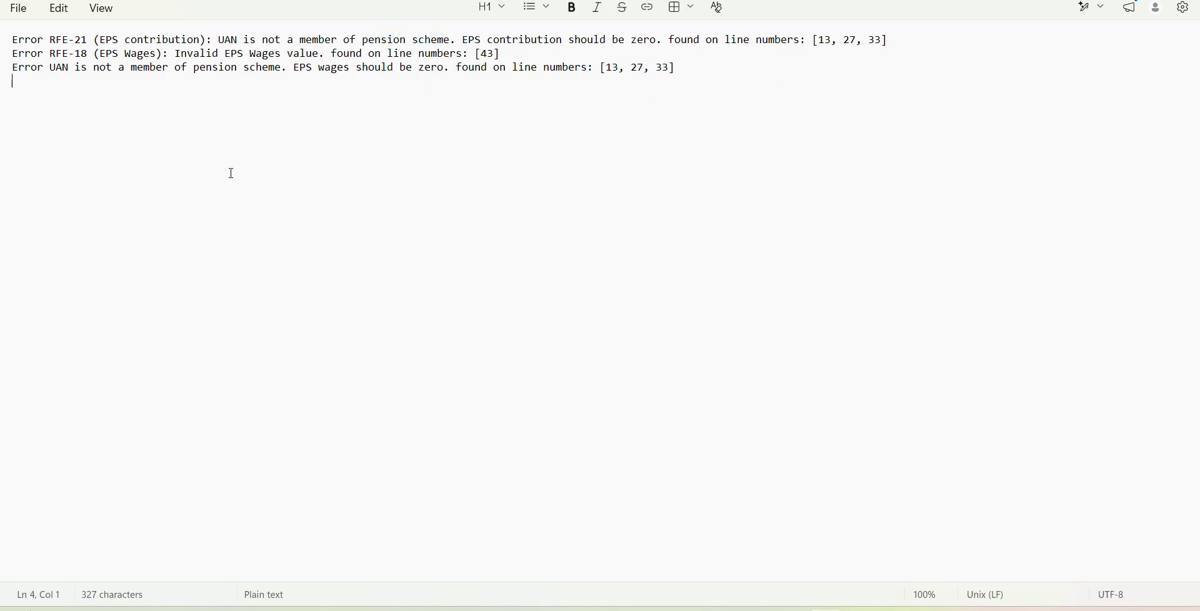
{"action": "type", "text": "8.33"}
{"action": "key", "text": "BackSpace"}
{"action": "key", "text": "BackSpace"}
Review the pension scheme membership wording in the RFE-21 error line.
{"action": "left_click_drag", "start_coordinate": [368, 43], "coordinate": [428, 44]}
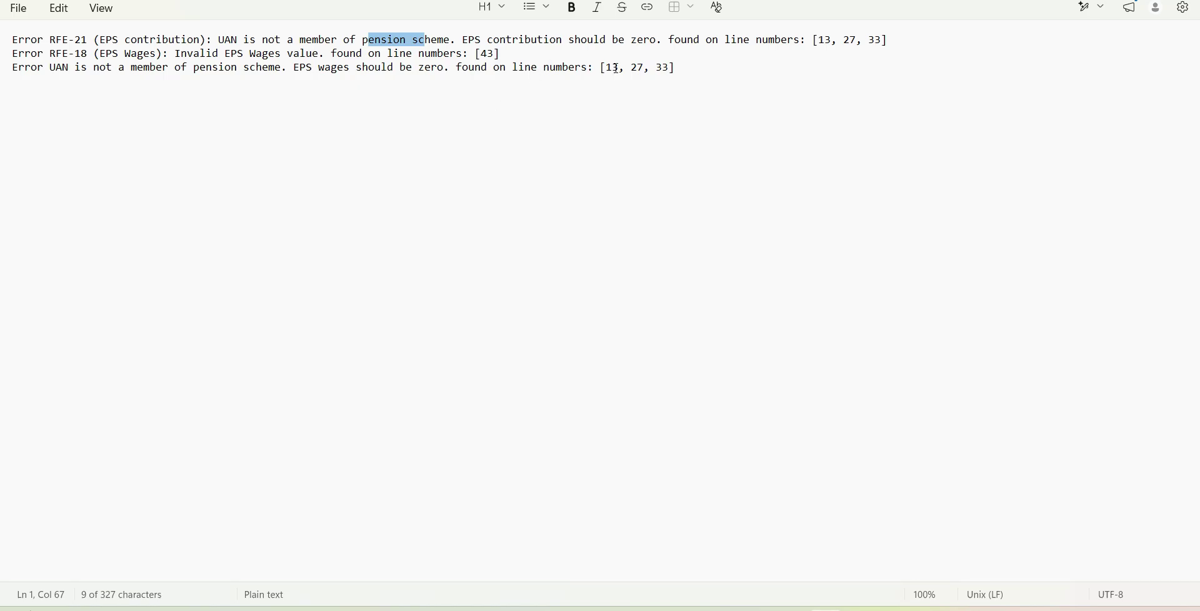
{"action": "left_click", "coordinate": [763, 69]}
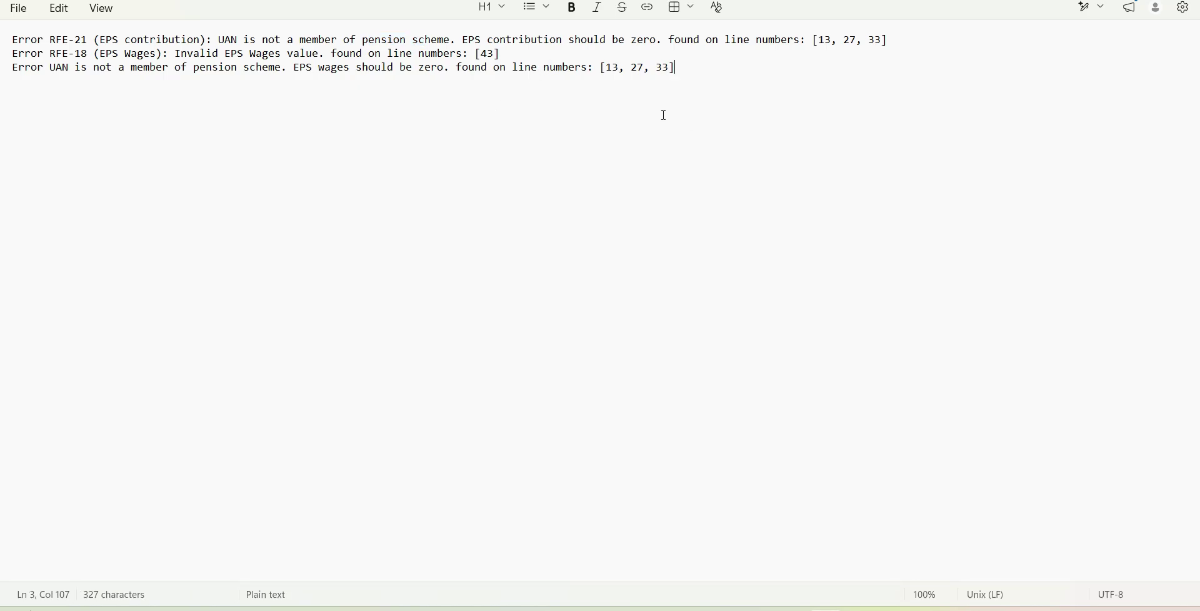
{"action": "left_click_drag", "start_coordinate": [359, 41], "coordinate": [465, 40]}
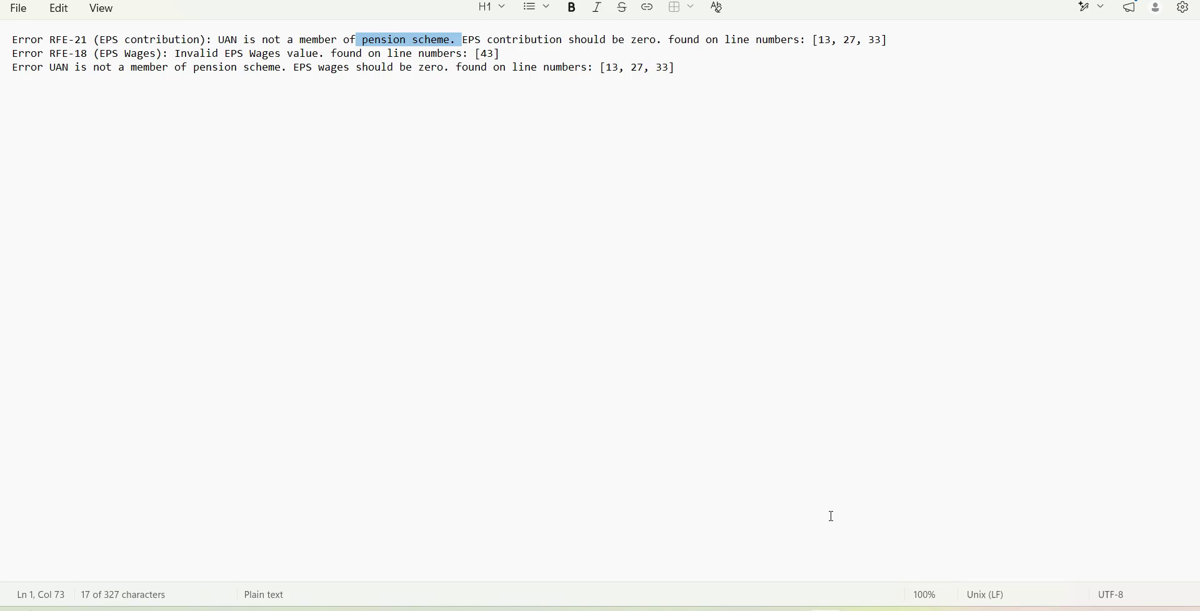
Switch to the Excel workbook and set the highlighted EPS WAGES value in row 14 to 0.
{"action": "left_click", "coordinate": [852, 560]}
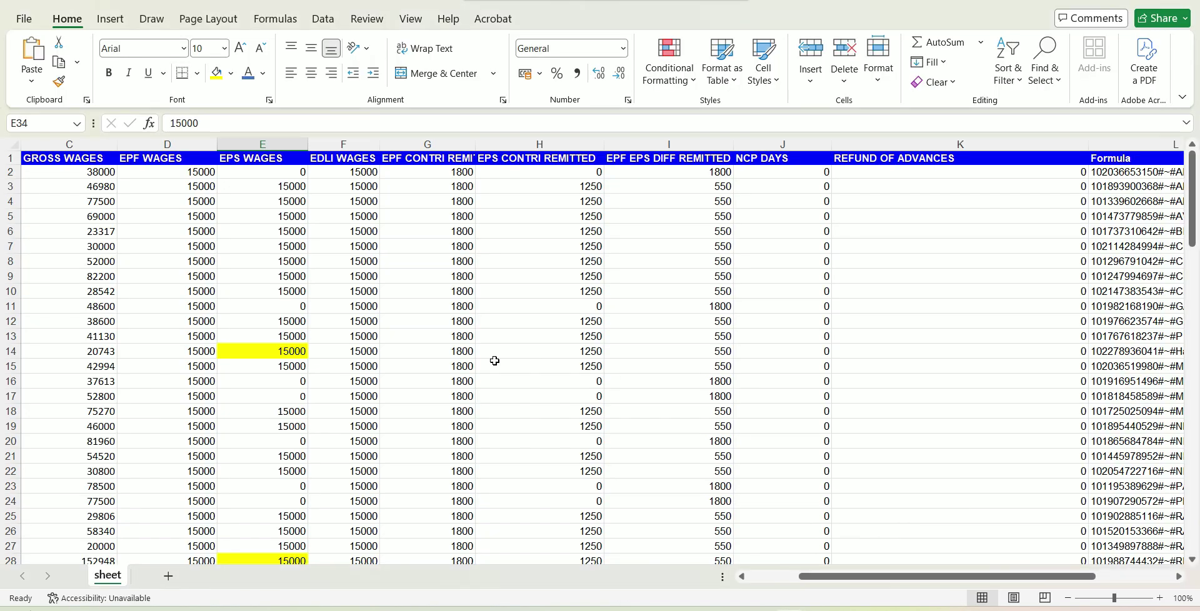
{"action": "left_click", "coordinate": [289, 347]}
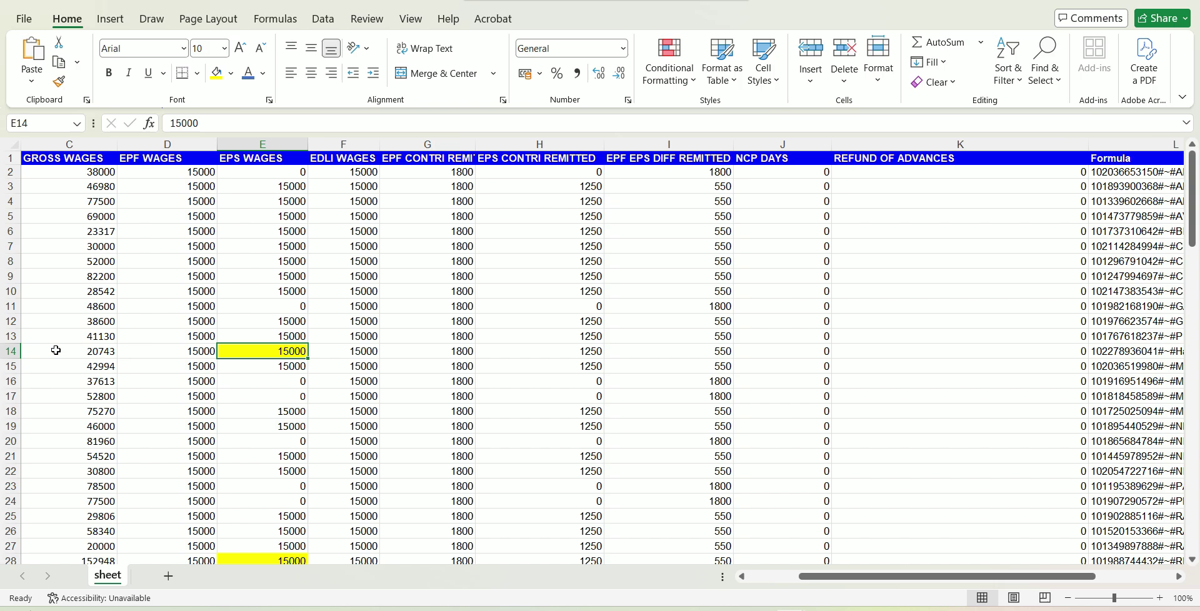
{"action": "left_click", "coordinate": [33, 341]}
{"action": "left_click", "coordinate": [209, 168]}
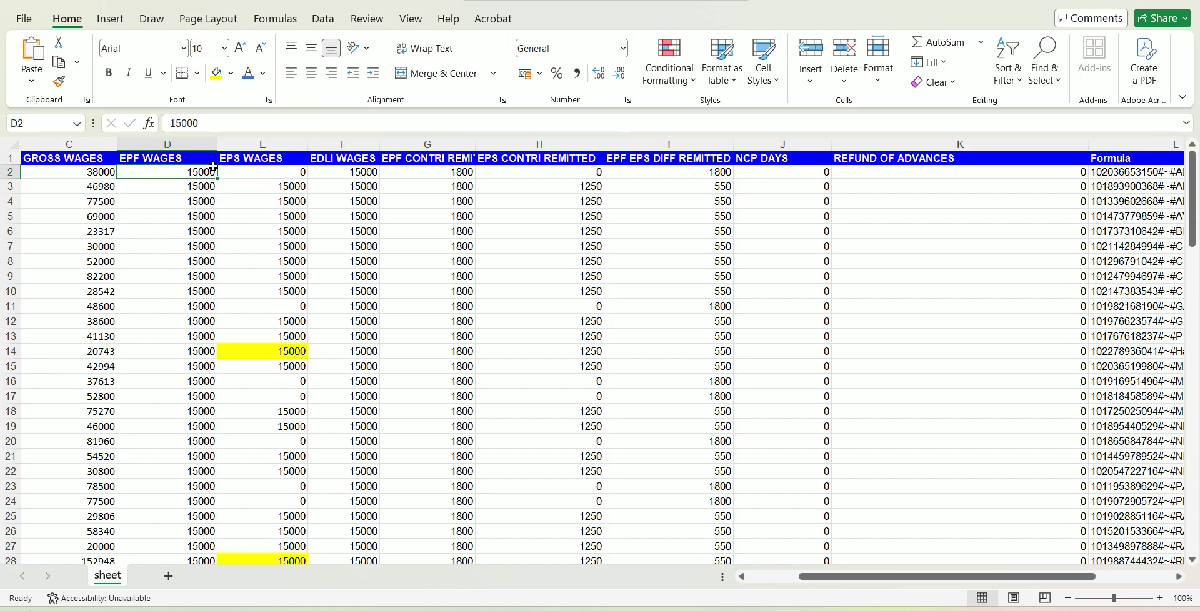
{"action": "left_click", "coordinate": [11, 351]}
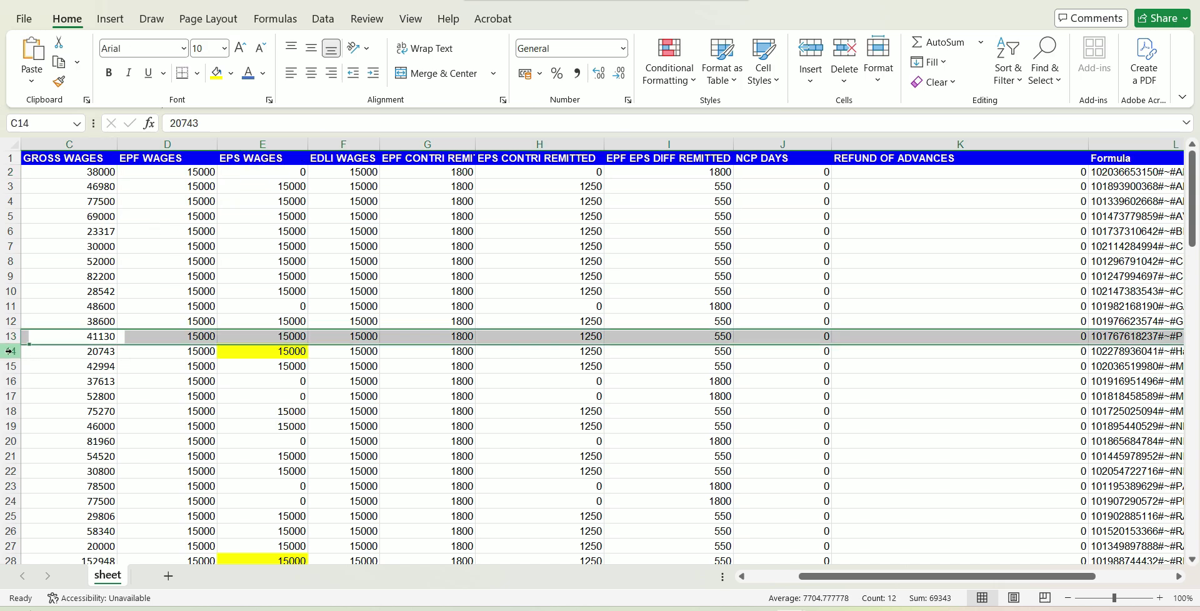
{"action": "left_click", "coordinate": [282, 352]}
{"action": "left_click", "coordinate": [255, 159]}
{"action": "key", "text": "ctrl+shift+Down"}
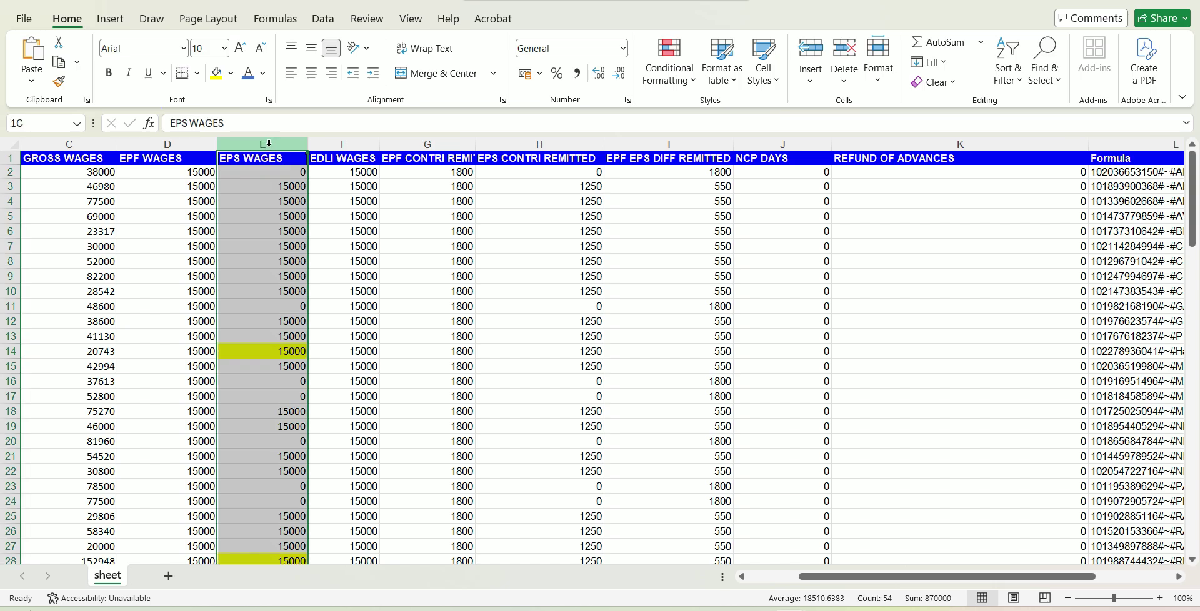
{"action": "left_click", "coordinate": [305, 352]}
{"action": "type", "text": "0"}
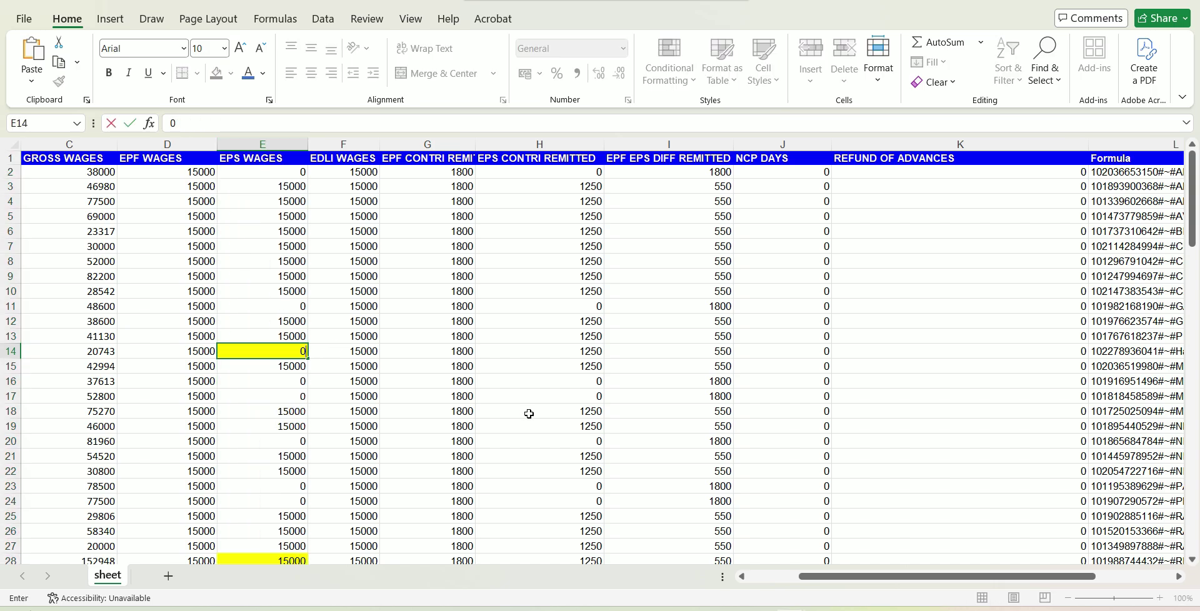
Set the EPS CONTRI REMITTED value in row 14 to 0 and check that row's EPF EPS difference.
{"action": "key", "text": "Tab"}
{"action": "key", "text": "Tab"}
{"action": "key", "text": "Tab"}
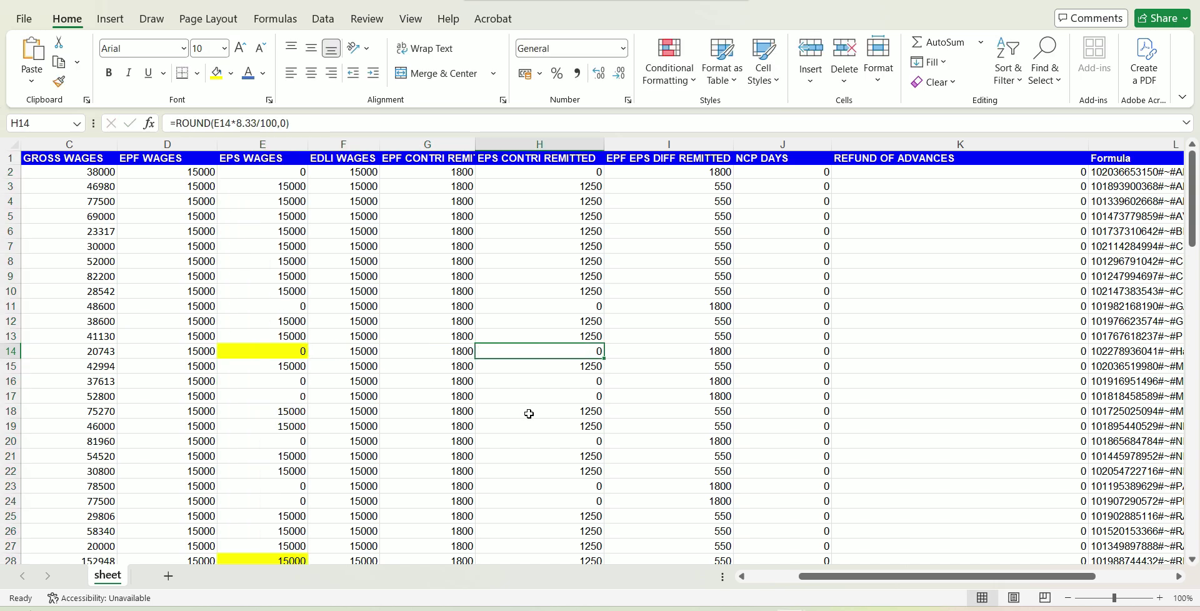
{"action": "type", "text": "0"}
{"action": "key", "text": "Tab"}
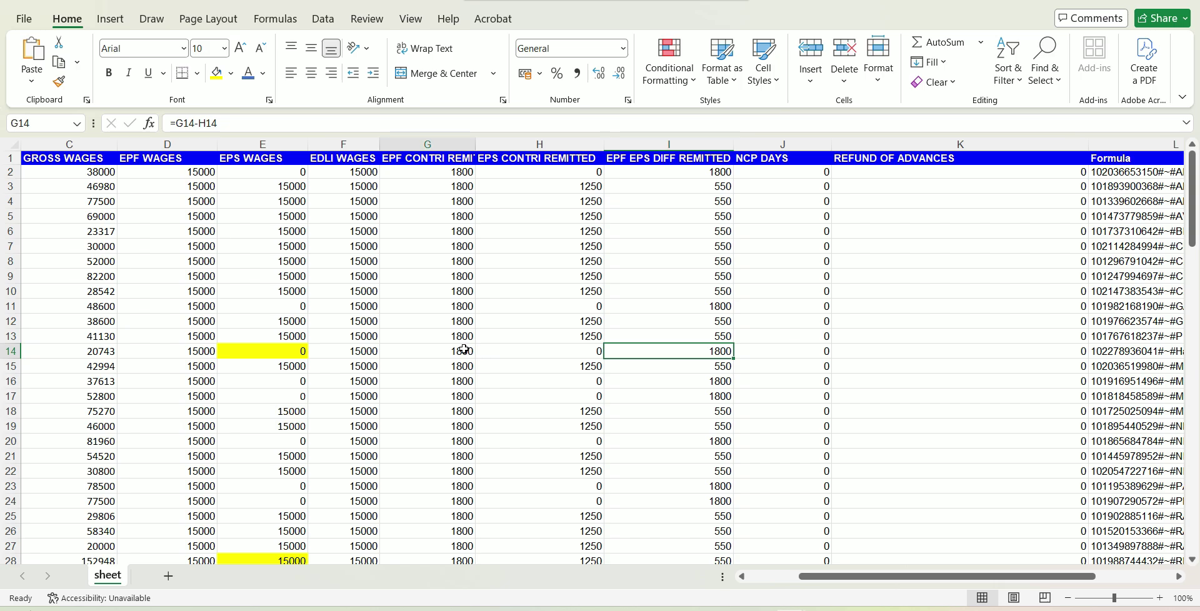
{"action": "left_click", "coordinate": [662, 351]}
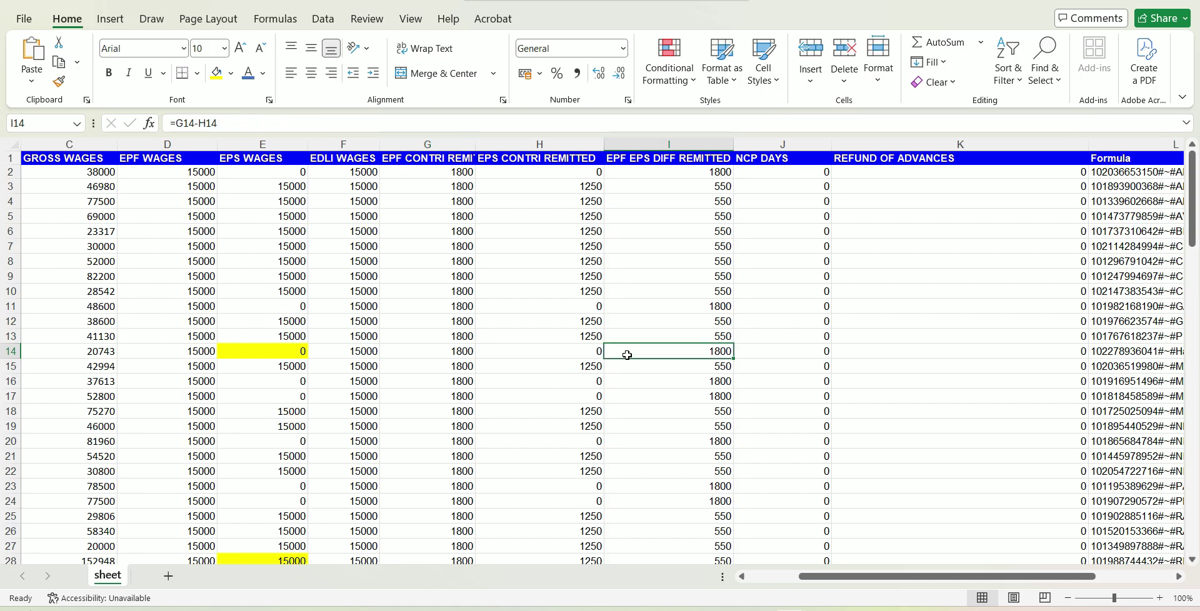
{"action": "left_click", "coordinate": [289, 350]}
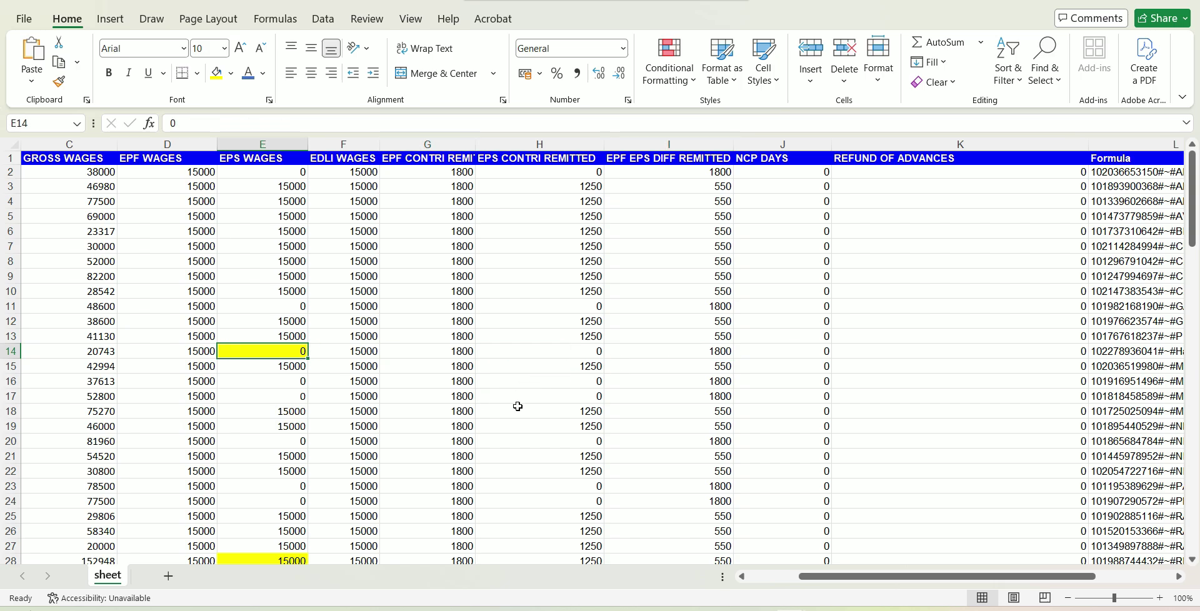
Set the highlighted EPS WAGES value in row 28 to 0 and check that row's contribution formulas.
{"action": "key", "text": "alt+Tab"}
{"action": "key", "text": "alt+Tab"}
{"action": "scroll", "coordinate": [55, 525], "scroll_direction": "down", "scroll_amount": 2}
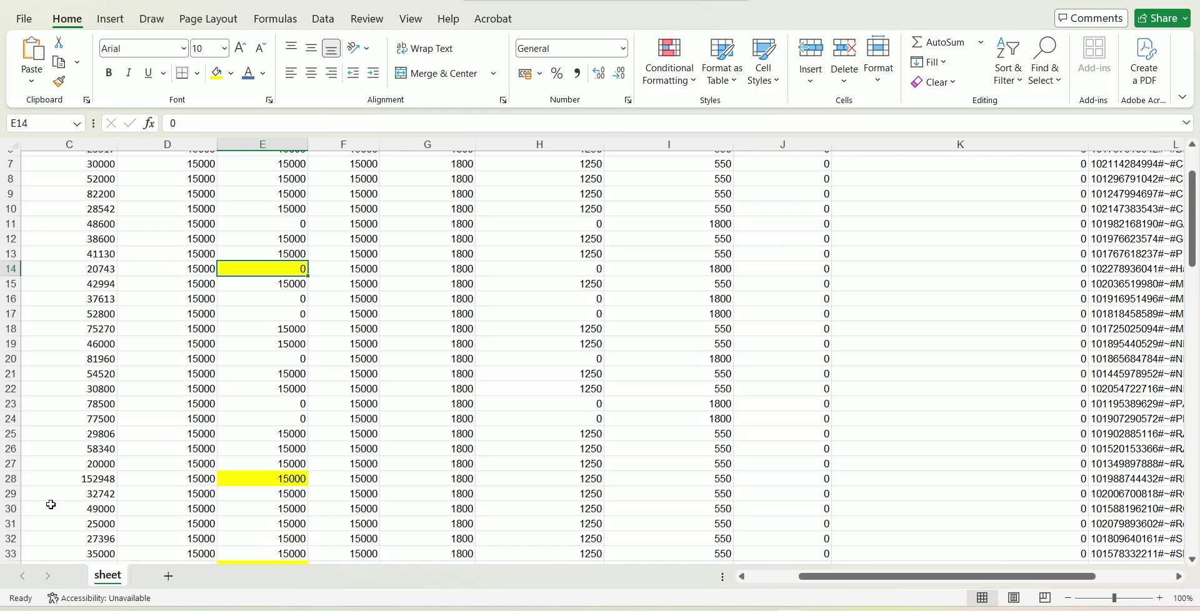
{"action": "left_click", "coordinate": [11, 479]}
{"action": "left_click", "coordinate": [280, 479]}
{"action": "type", "text": "0"}
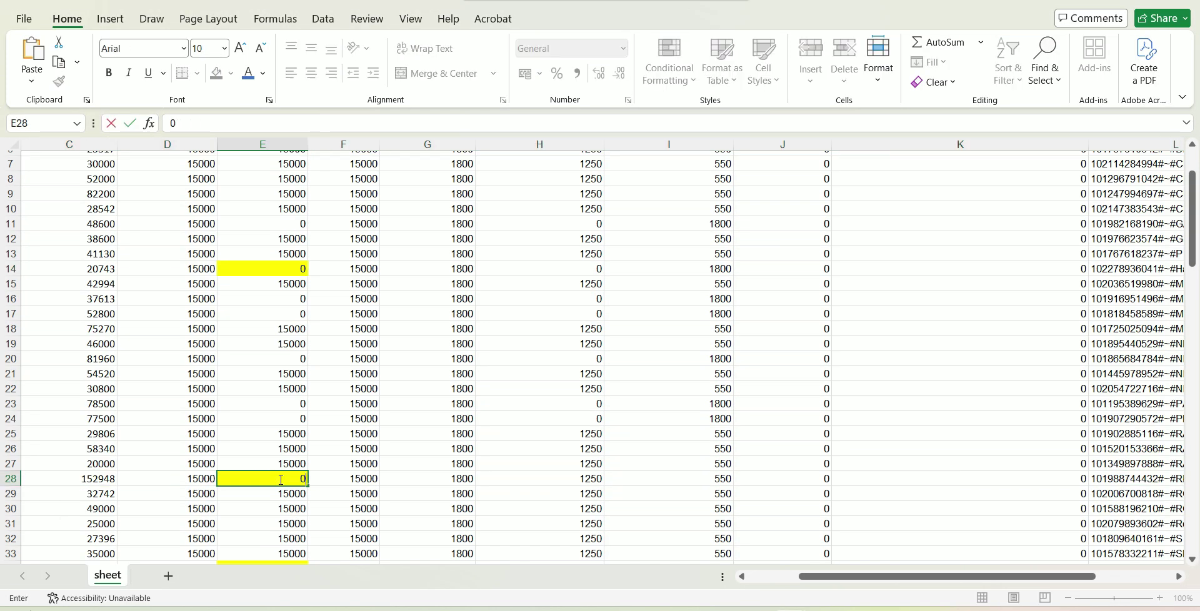
{"action": "key", "text": "Right"}
{"action": "key", "text": "Right"}
{"action": "key", "text": "Right"}
{"action": "key", "text": "Right"}
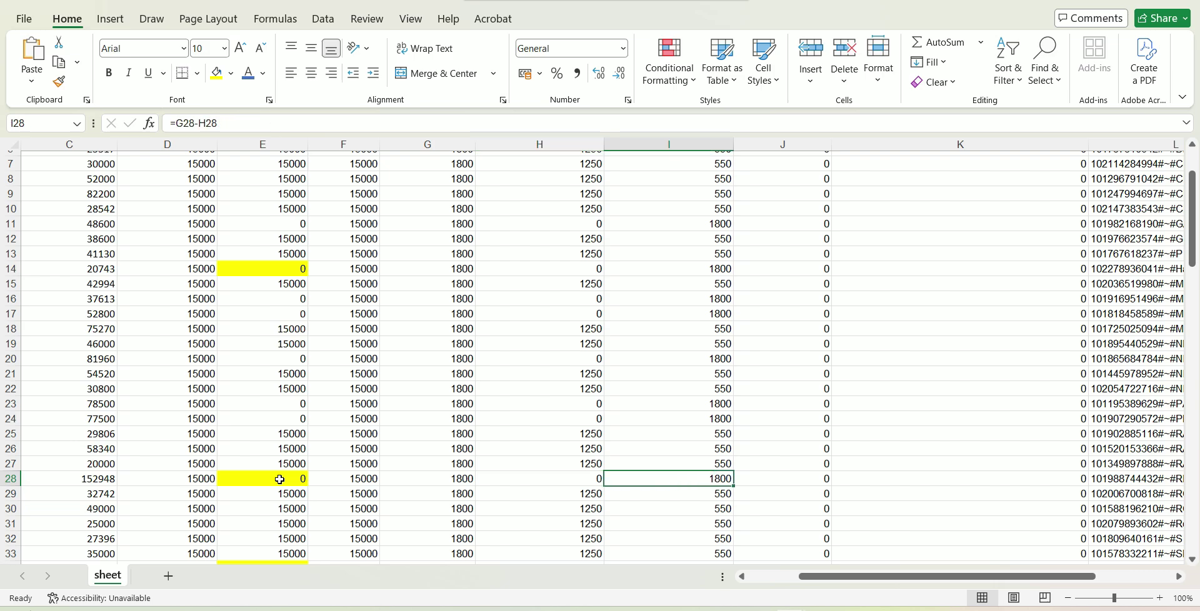
{"action": "key", "text": "Left"}
Consult the error file again and set the highlighted EPS WAGES value in row 34 to 0.
{"action": "key", "text": "alt+Tab"}
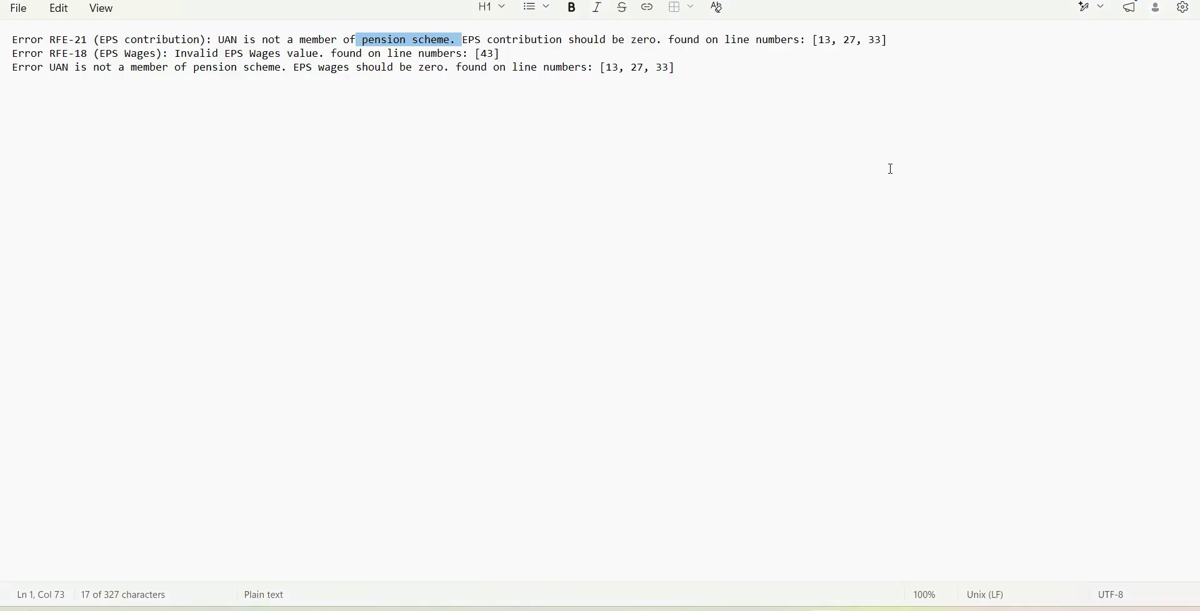
{"action": "key", "text": "alt+Tab"}
{"action": "scroll", "coordinate": [302, 390], "scroll_direction": "down", "scroll_amount": 2}
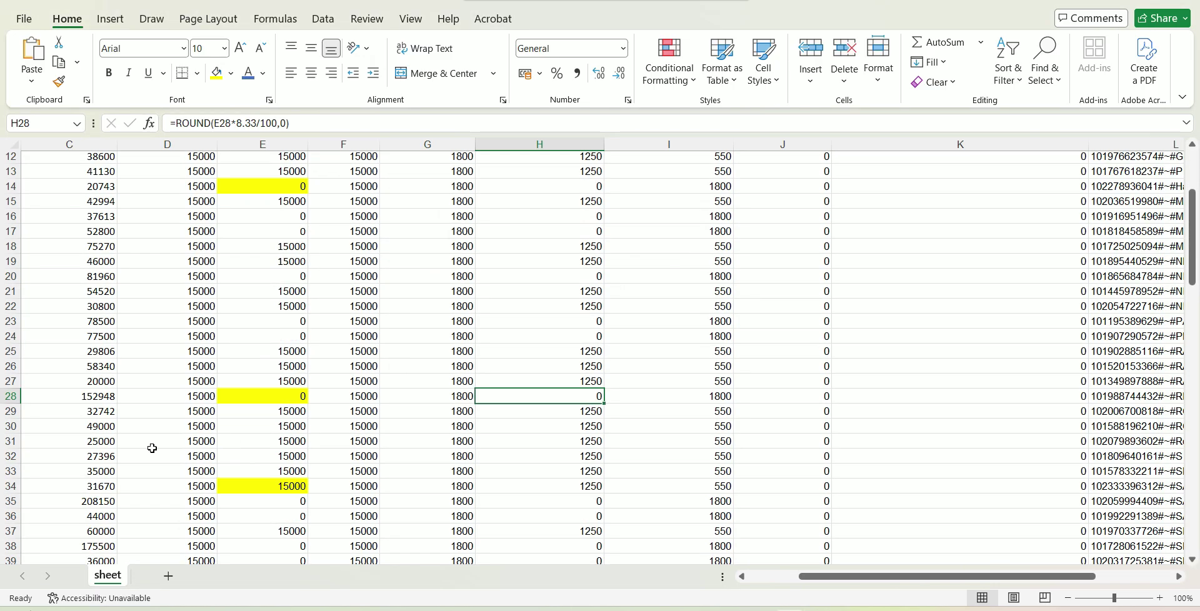
{"action": "left_click", "coordinate": [11, 486]}
{"action": "left_click", "coordinate": [283, 486]}
{"action": "type", "text": "0"}
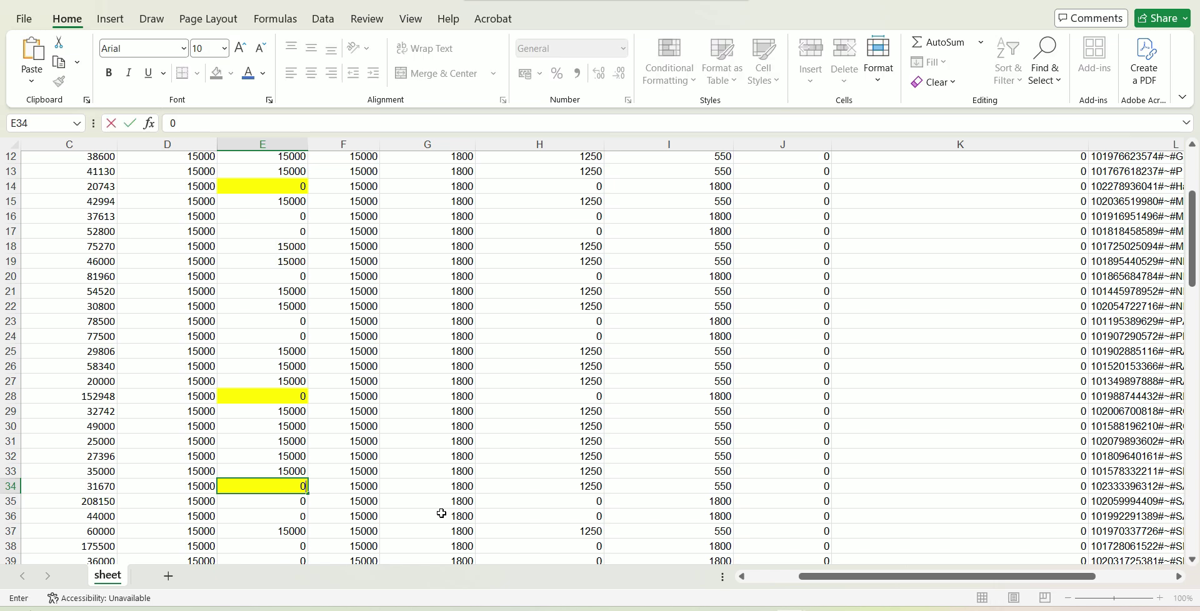
{"action": "key", "text": "Right"}
{"action": "key", "text": "Right"}
{"action": "key", "text": "Right"}
Look up the RFE-18 line number in the error file and fill the blank EPS WAGES cell E44 with 15000.
{"action": "key", "text": "alt+Tab"}
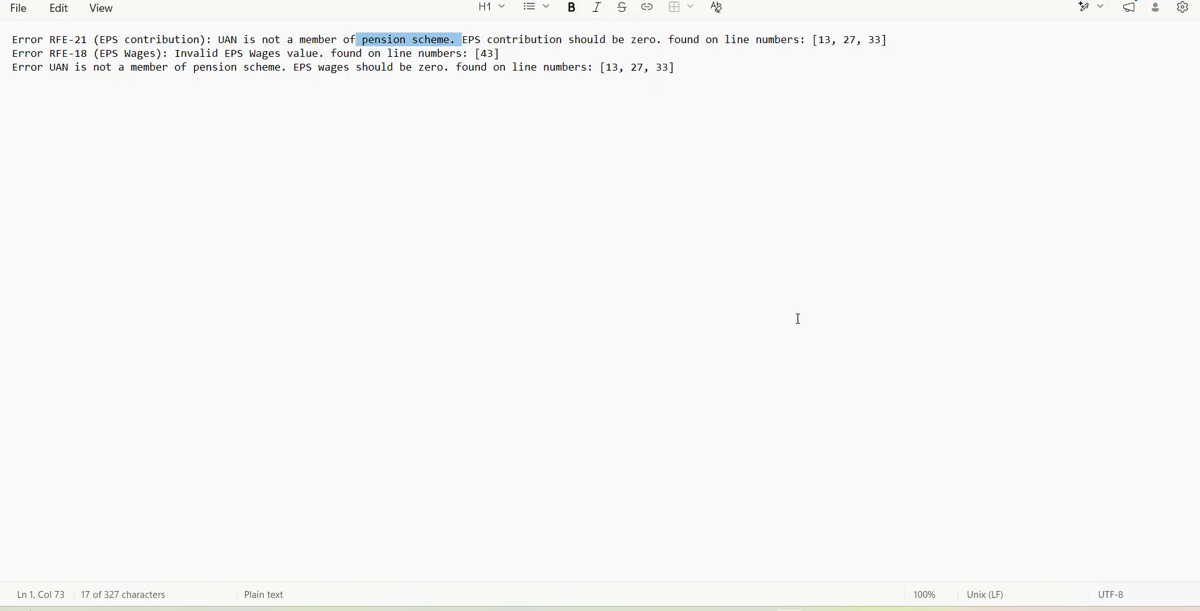
{"action": "double_click", "coordinate": [483, 59]}
{"action": "key", "text": "alt+Tab"}
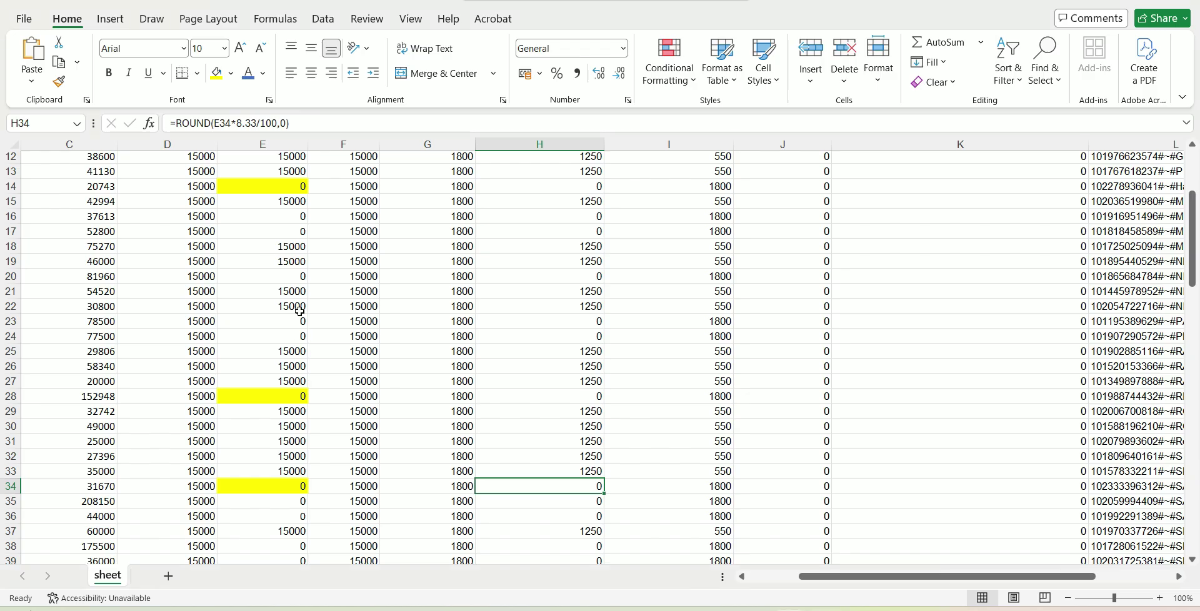
{"action": "left_click", "coordinate": [10, 512]}
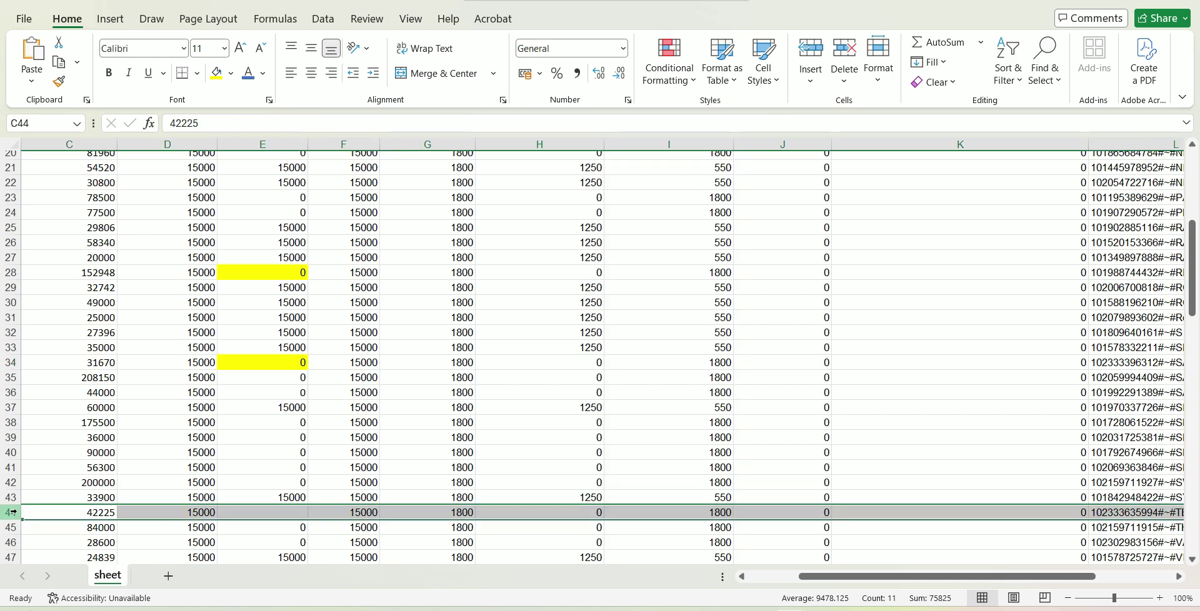
{"action": "left_click", "coordinate": [266, 513]}
{"action": "scroll", "coordinate": [477, 478], "scroll_direction": "down", "scroll_amount": 2}
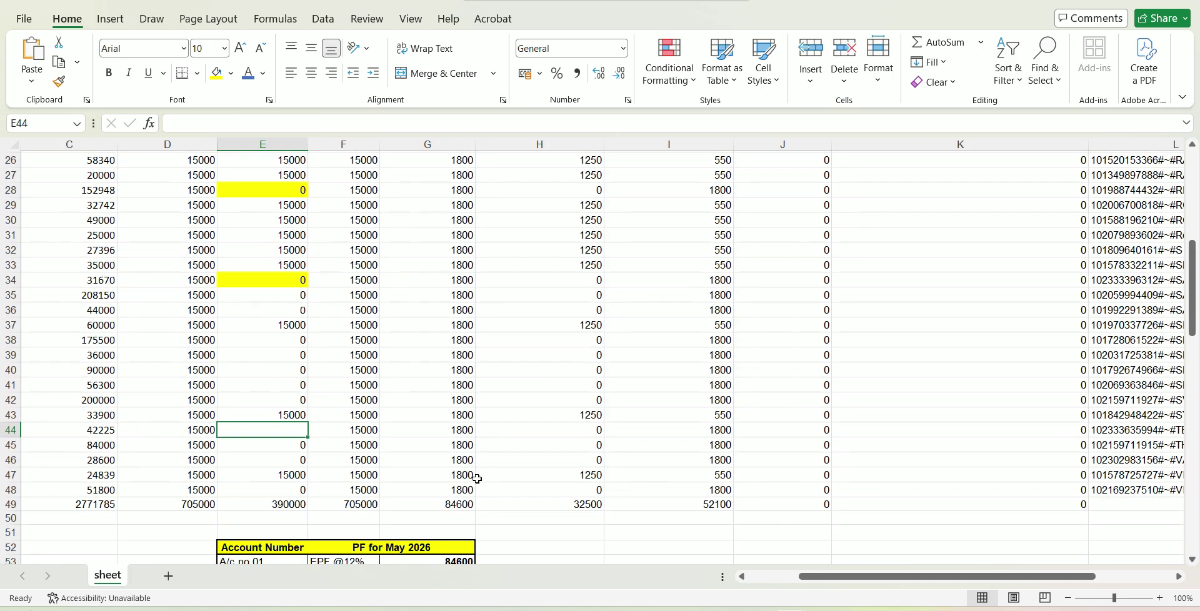
{"action": "key", "text": "ctrl+z"}
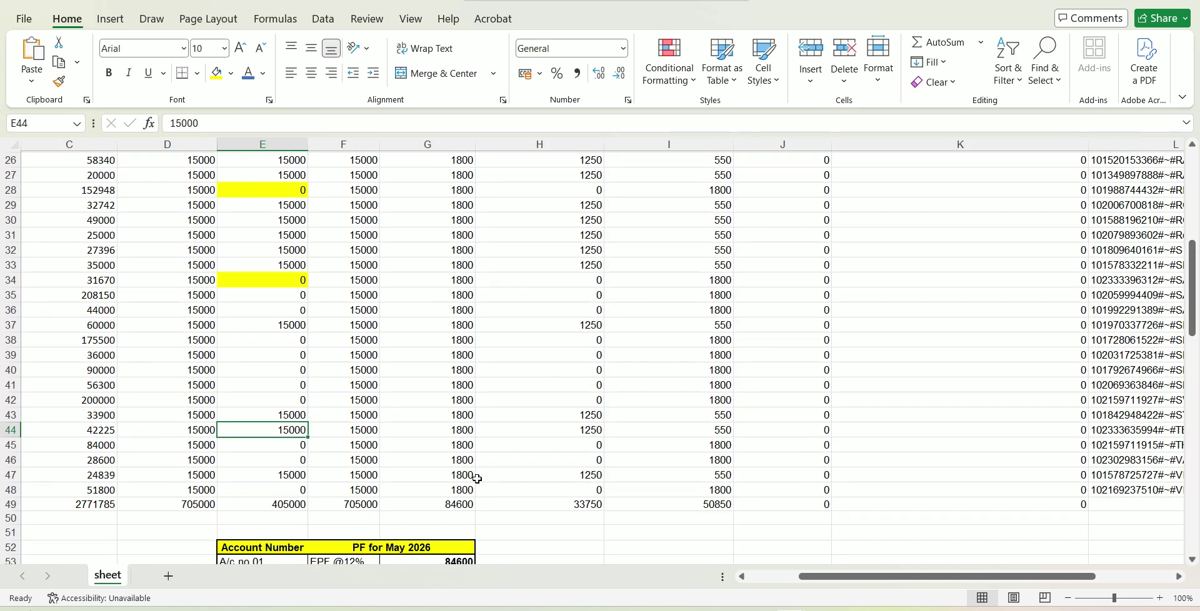
Highlight cell E44 in yellow and save the workbook in its current format, continuing past the compatibility check.
{"action": "key", "text": "ctrl+s"}
{"action": "left_click", "coordinate": [653, 397]}
{"action": "left_click", "coordinate": [219, 78]}
{"action": "key", "text": "ctrl+s"}
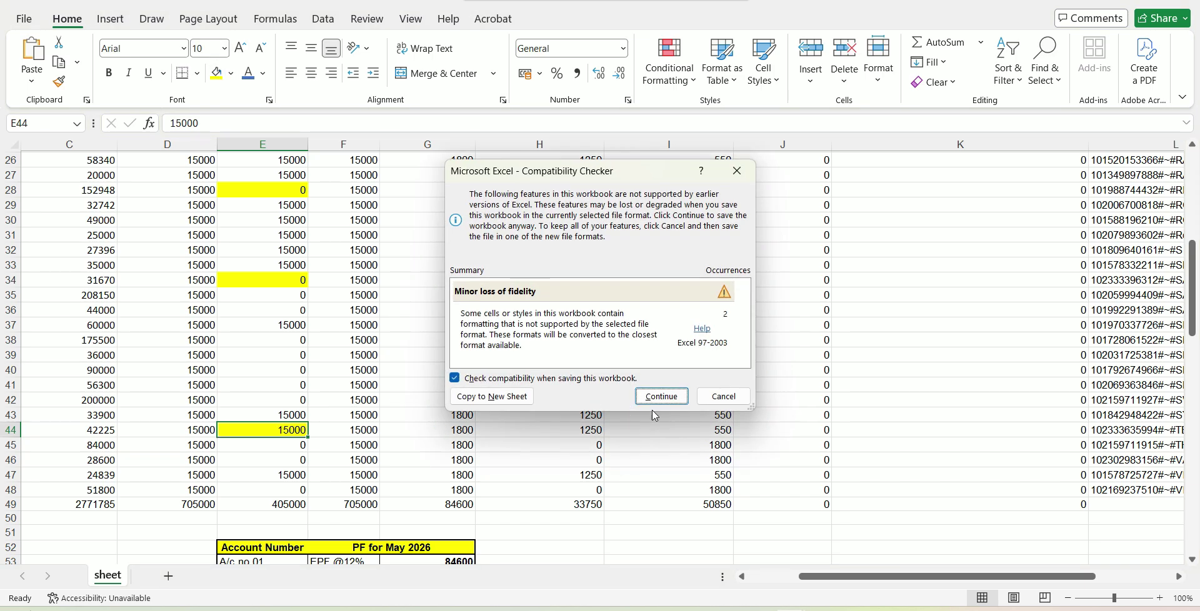
{"action": "left_click", "coordinate": [662, 396]}
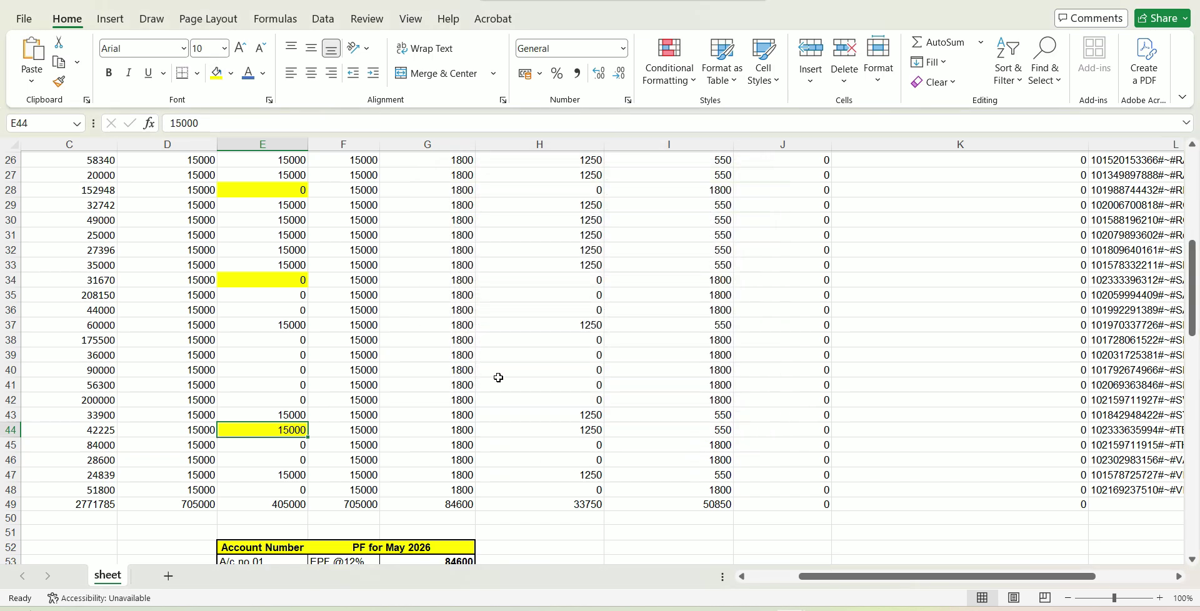
Examine the May 2026 in-process return on the EPFO page and the line numbers listed for each error in the error file.
{"action": "left_click", "coordinate": [537, 609]}
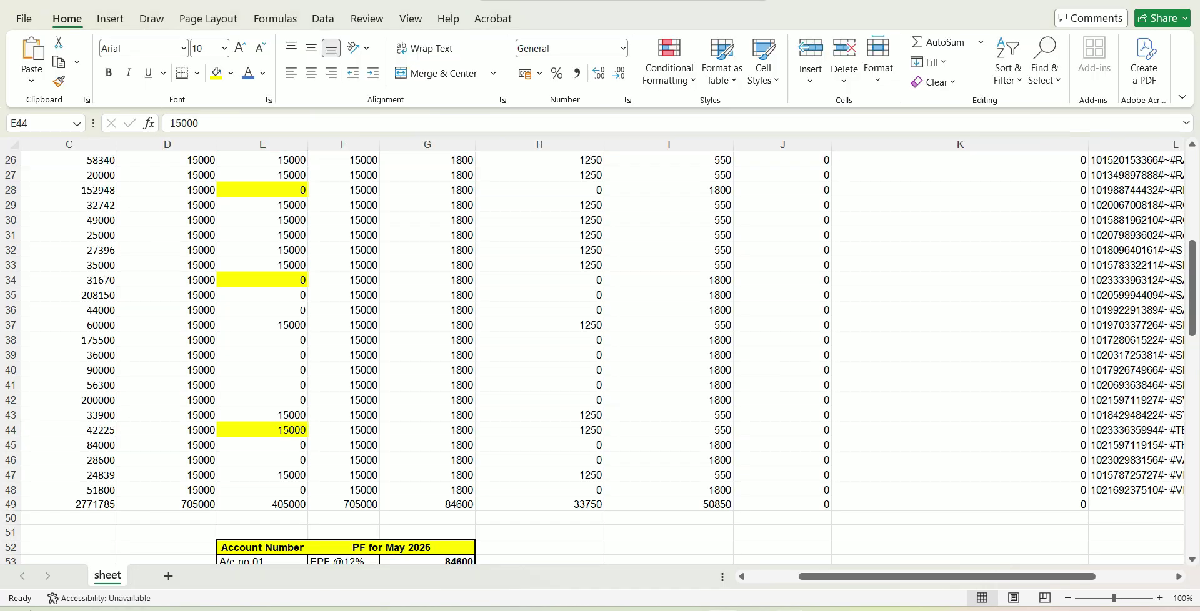
{"action": "scroll", "coordinate": [313, 183], "scroll_direction": "up", "scroll_amount": 4}
{"action": "scroll", "coordinate": [227, 284], "scroll_direction": "down", "scroll_amount": 1}
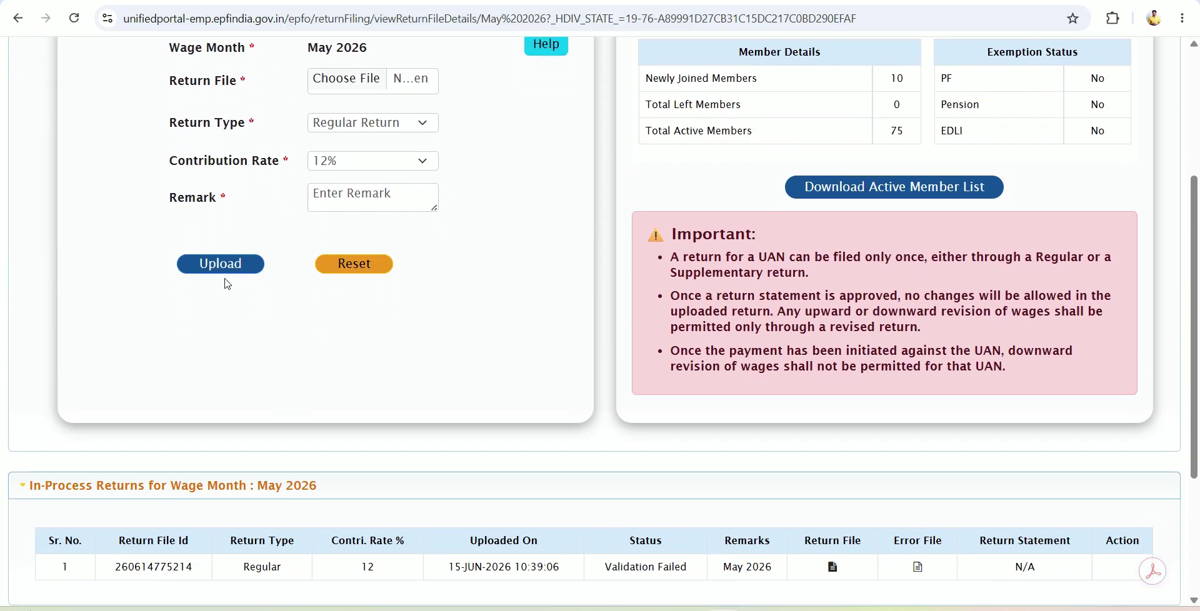
{"action": "scroll", "coordinate": [560, 343], "scroll_direction": "down", "scroll_amount": 1}
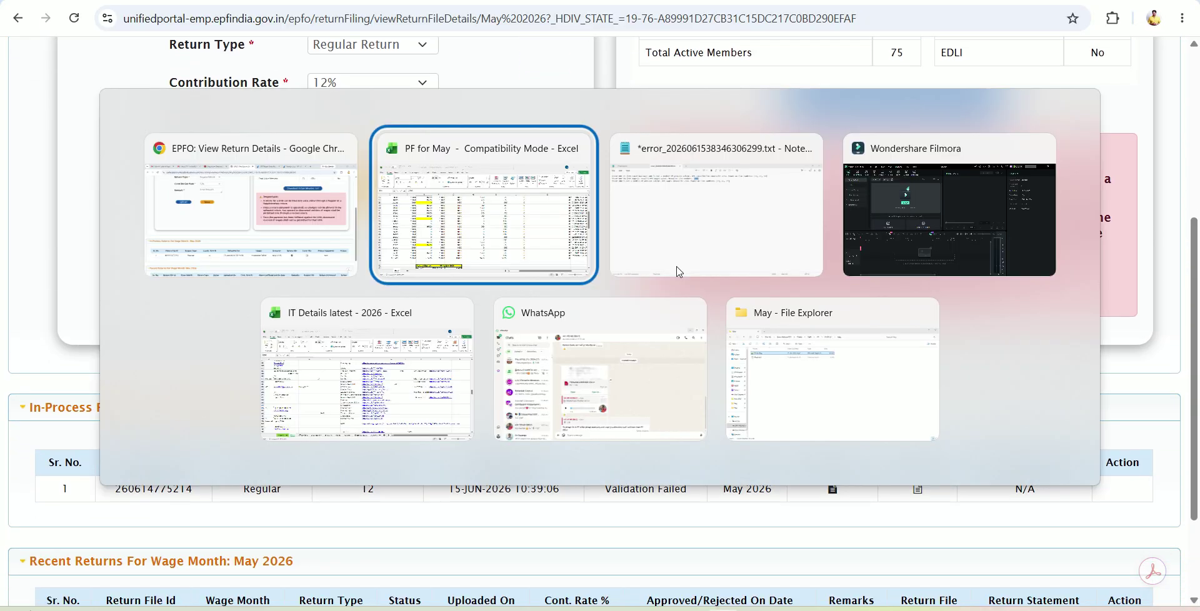
{"action": "key", "text": "alt+Tab"}
{"action": "left_click", "coordinate": [679, 271]}
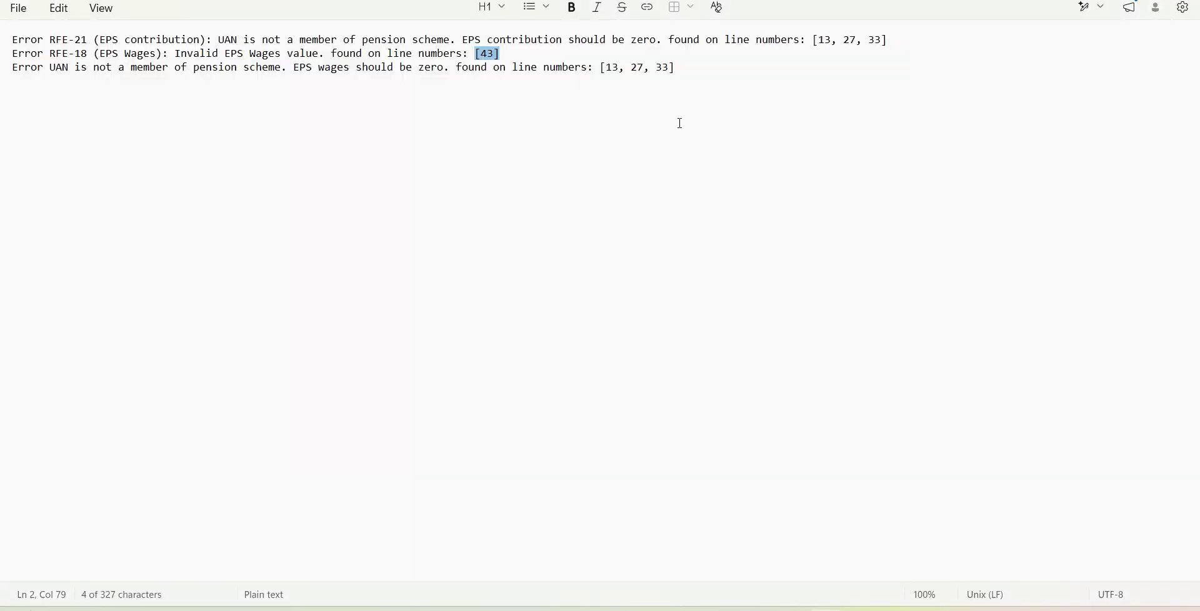
{"action": "left_click_drag", "start_coordinate": [782, 43], "coordinate": [887, 40]}
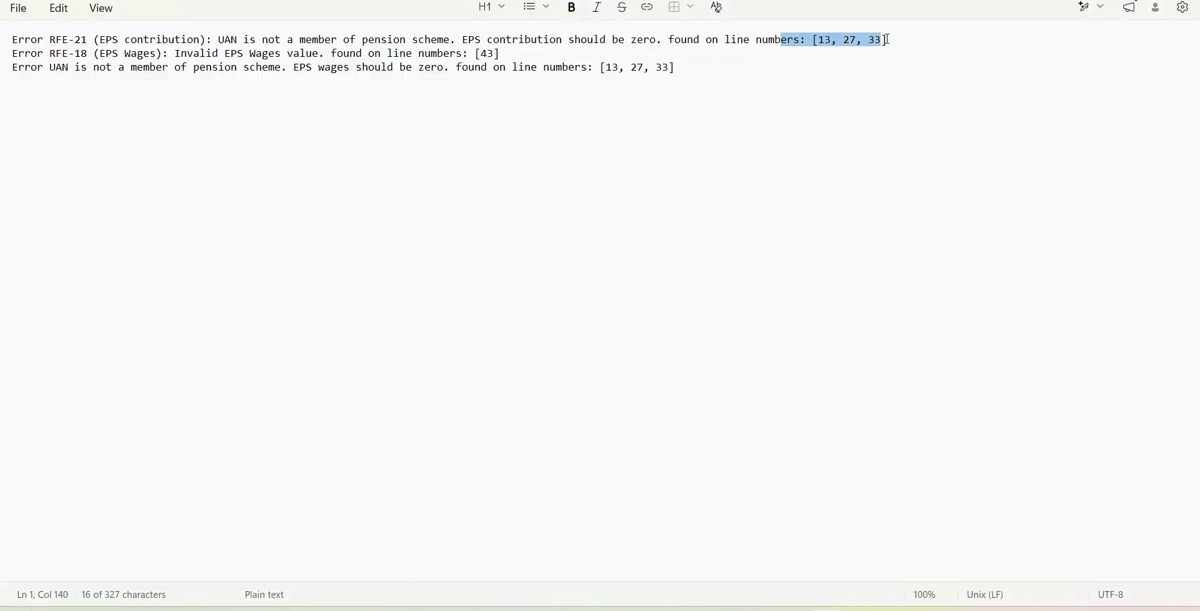
{"action": "left_click_drag", "start_coordinate": [463, 54], "coordinate": [518, 55]}
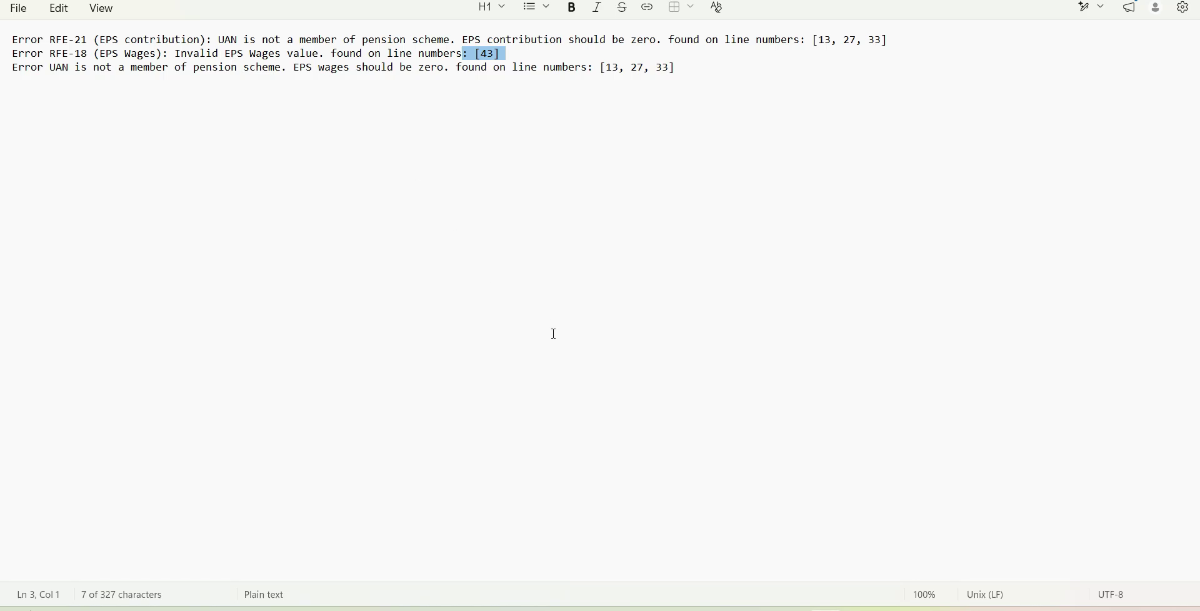
Switch to the browser and read through the 10X Return Filing Mastery page, covering its return filing topics and payment plans.
{"action": "left_click", "coordinate": [633, 582]}
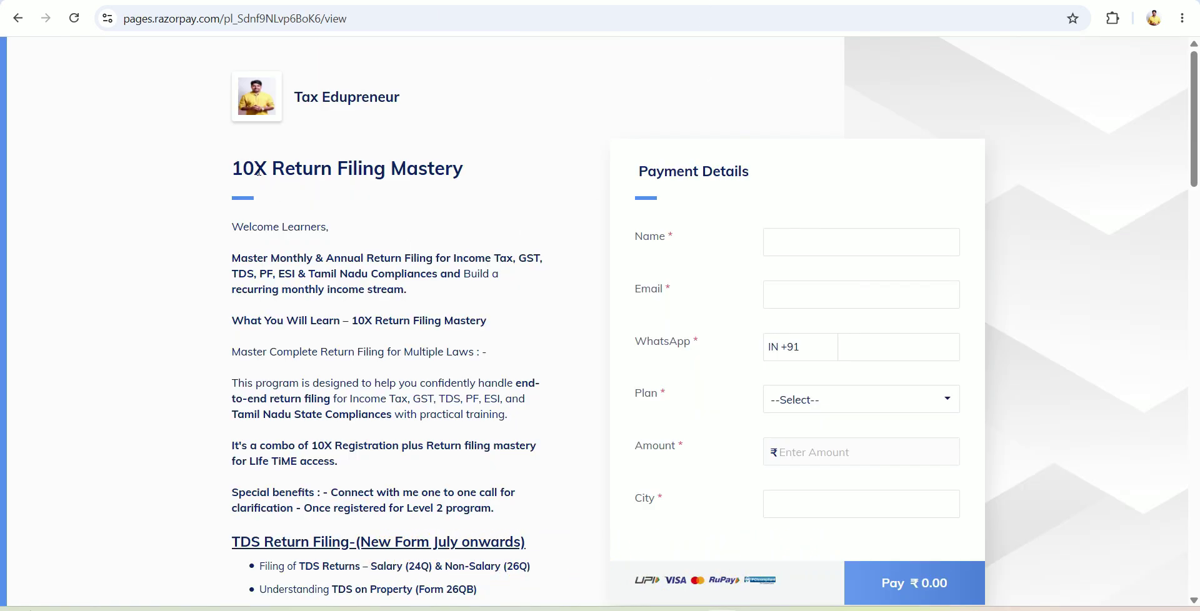
{"action": "left_click_drag", "start_coordinate": [244, 169], "coordinate": [449, 170]}
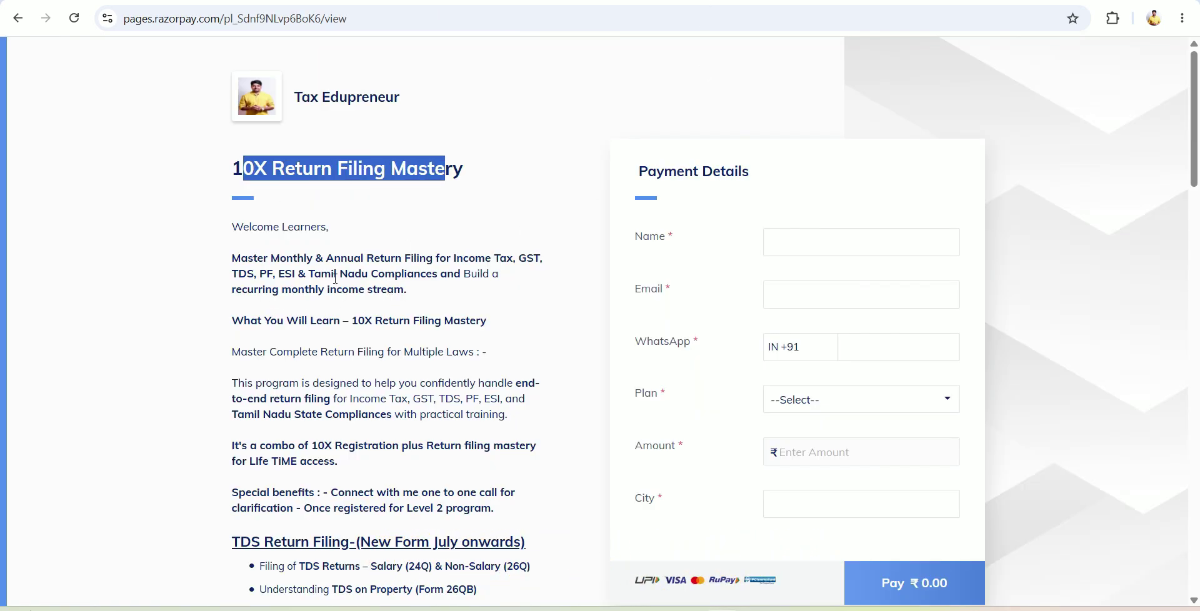
{"action": "scroll", "coordinate": [347, 352], "scroll_direction": "down", "scroll_amount": 5}
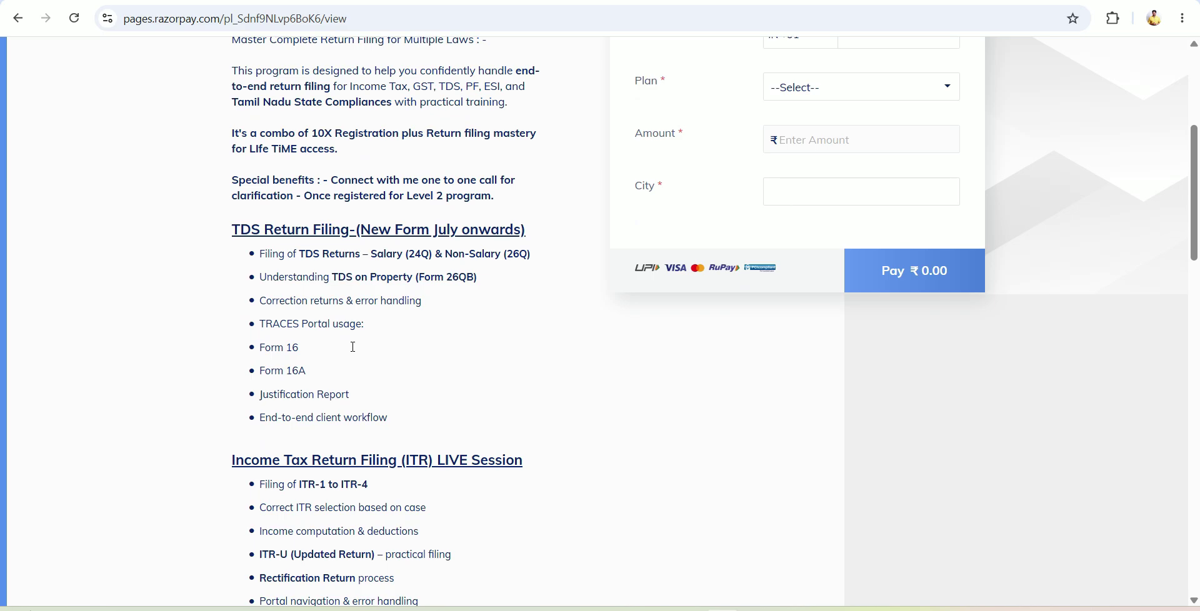
{"action": "scroll", "coordinate": [353, 347], "scroll_direction": "down", "scroll_amount": 4}
{"action": "scroll", "coordinate": [361, 376], "scroll_direction": "down", "scroll_amount": 9}
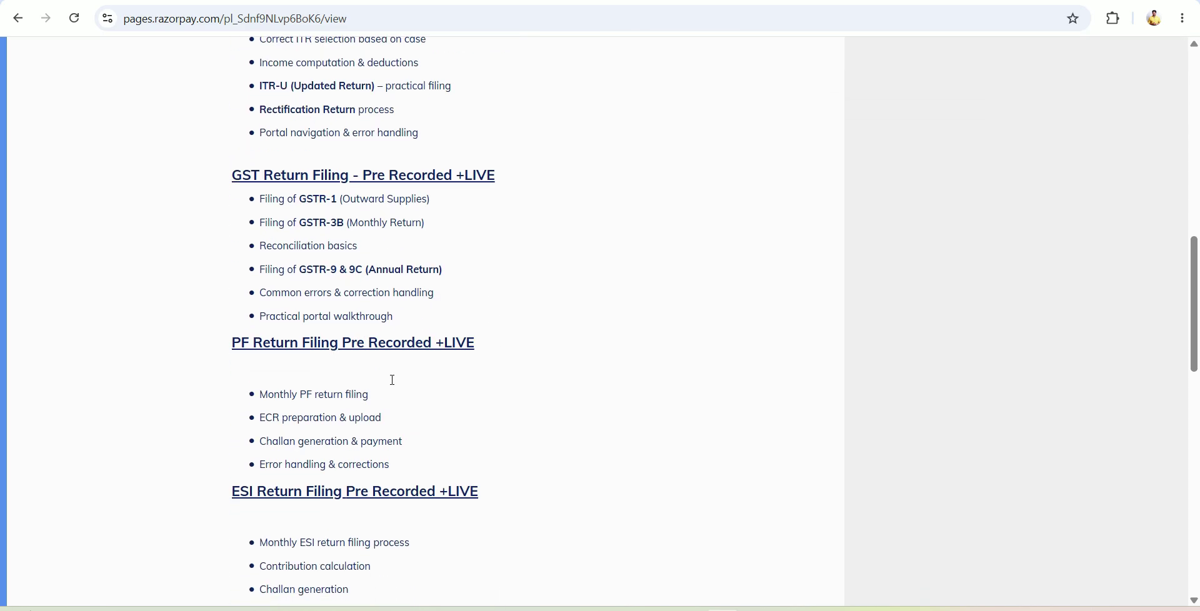
{"action": "left_click_drag", "start_coordinate": [270, 344], "coordinate": [487, 359]}
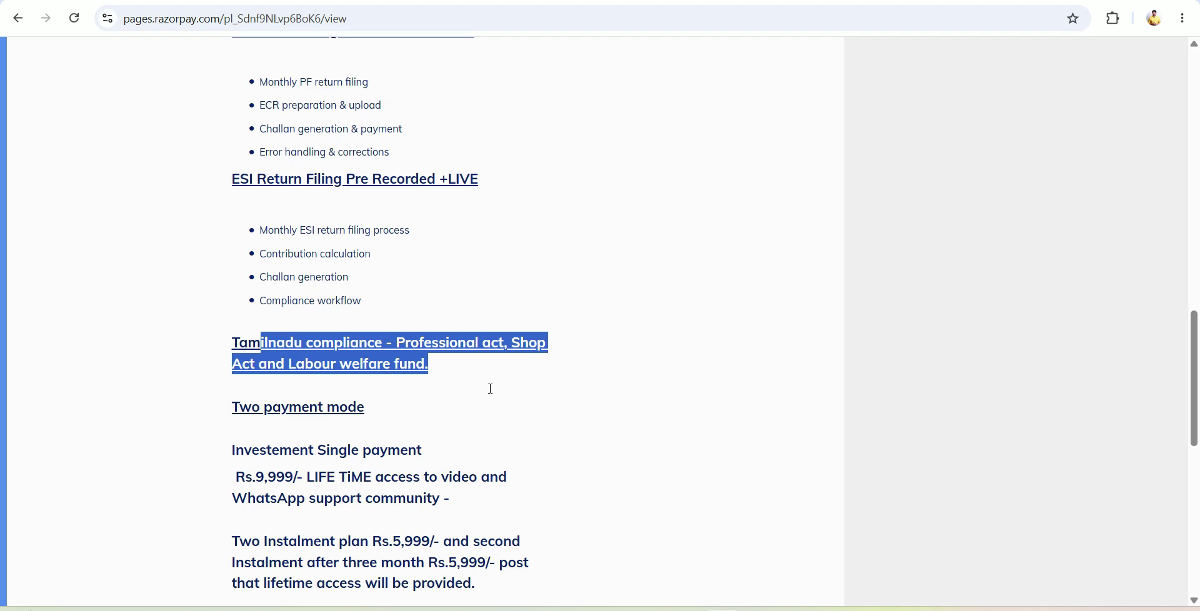
{"action": "scroll", "coordinate": [491, 389], "scroll_direction": "down", "scroll_amount": 4}
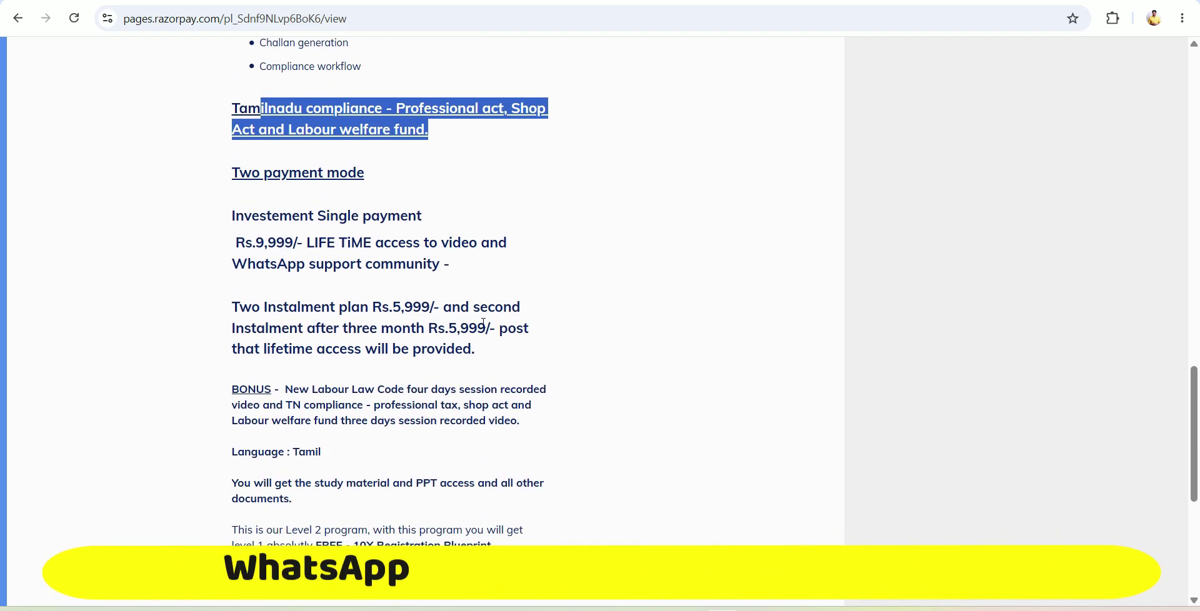
{"action": "left_click_drag", "start_coordinate": [480, 350], "coordinate": [253, 42]}
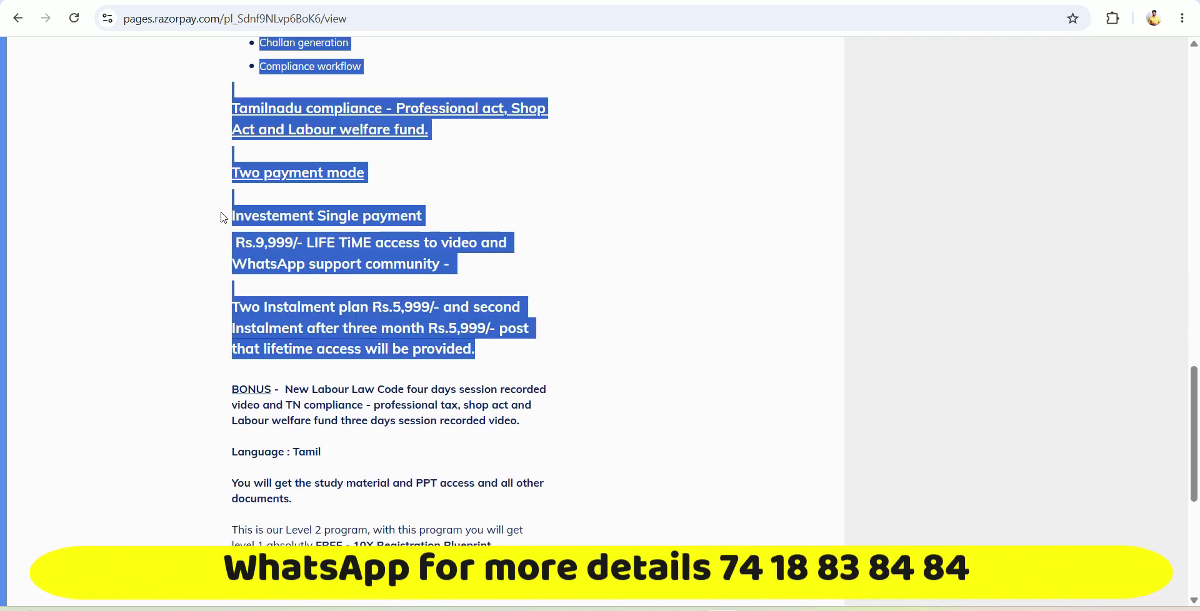
{"action": "left_click", "coordinate": [543, 237]}
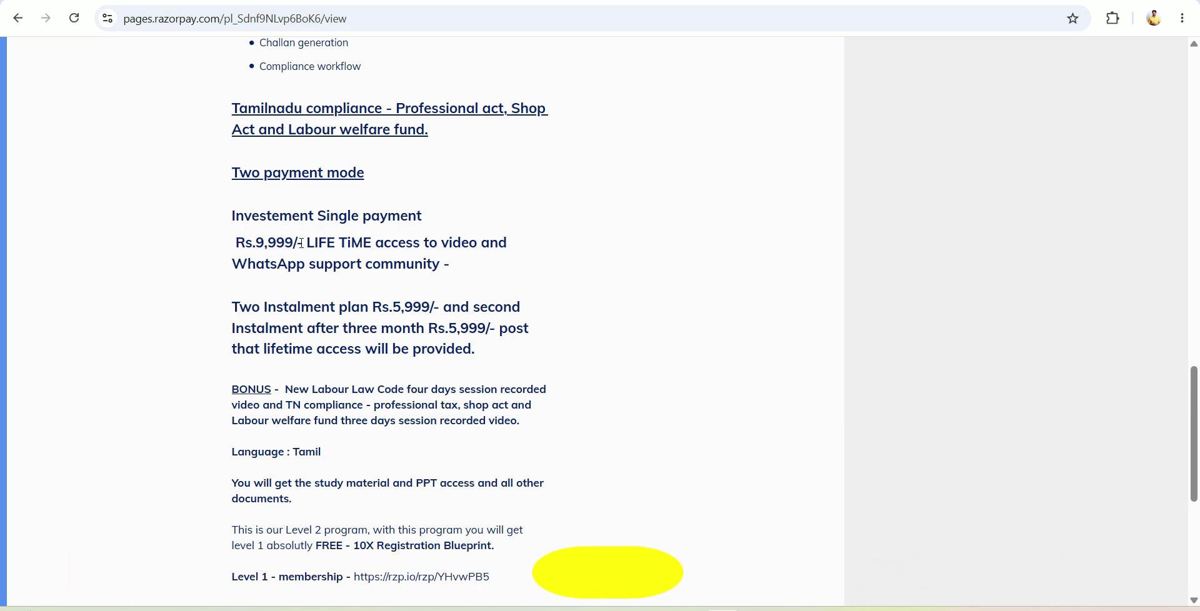
{"action": "left_click_drag", "start_coordinate": [250, 245], "coordinate": [469, 264]}
{"action": "left_click_drag", "start_coordinate": [348, 244], "coordinate": [469, 245]}
{"action": "scroll", "coordinate": [563, 289], "scroll_direction": "up", "scroll_amount": 14}
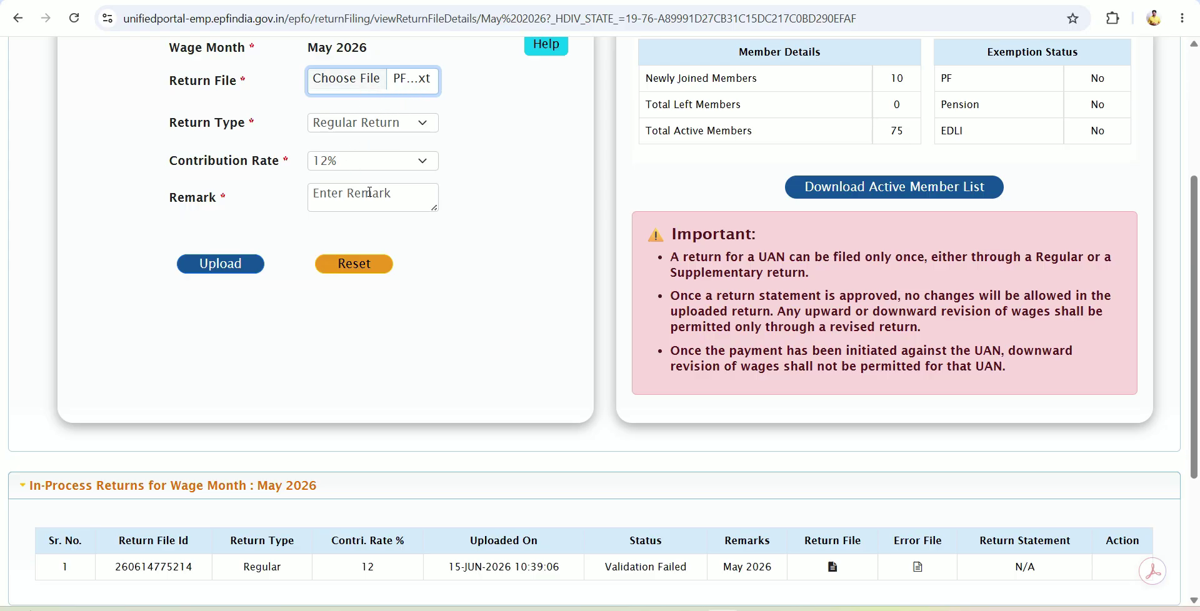
Enter the remark May 2026 on the EPFO return form and upload the selected return file, accepting the upload confirmation.
{"action": "left_click", "coordinate": [370, 193]}
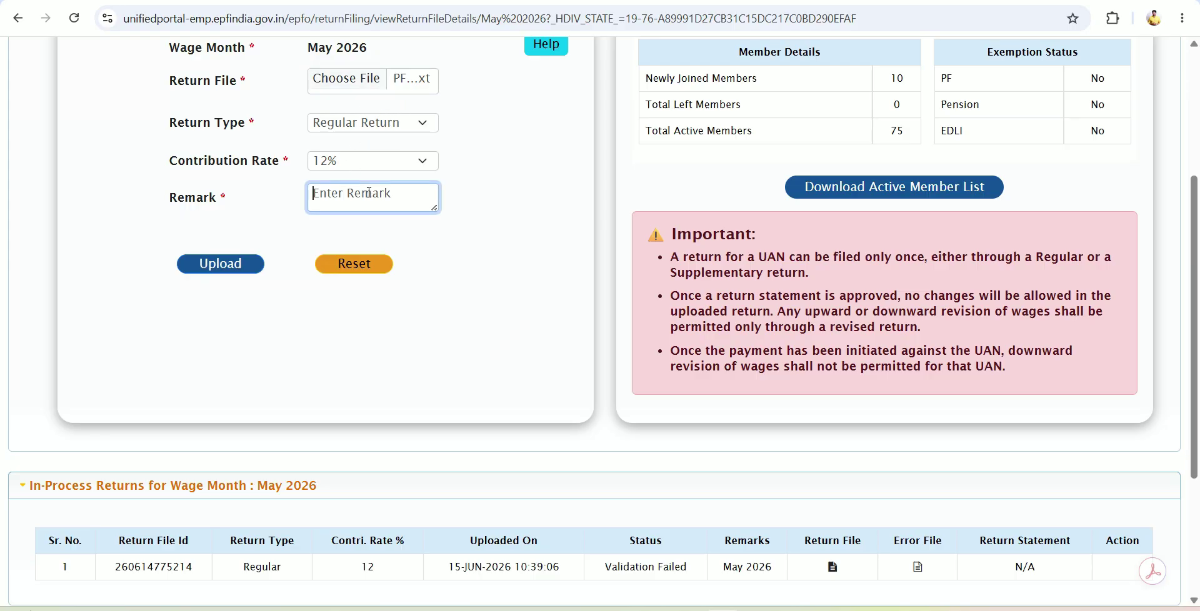
{"action": "type", "text": "May 2026"}
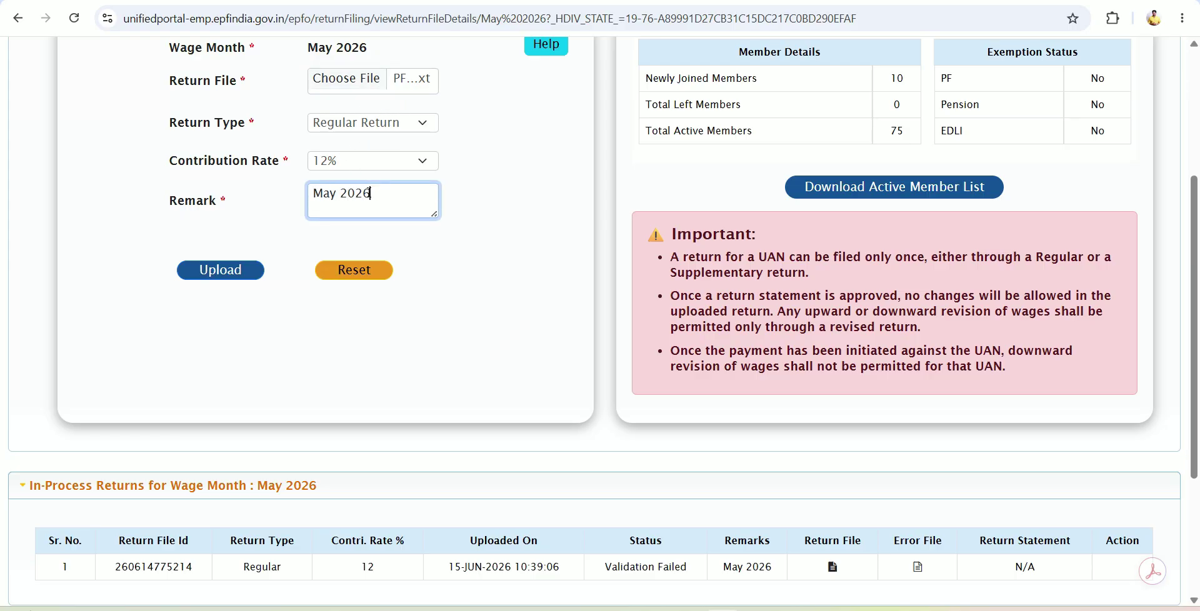
{"action": "left_click", "coordinate": [231, 273]}
{"action": "left_click", "coordinate": [653, 165]}
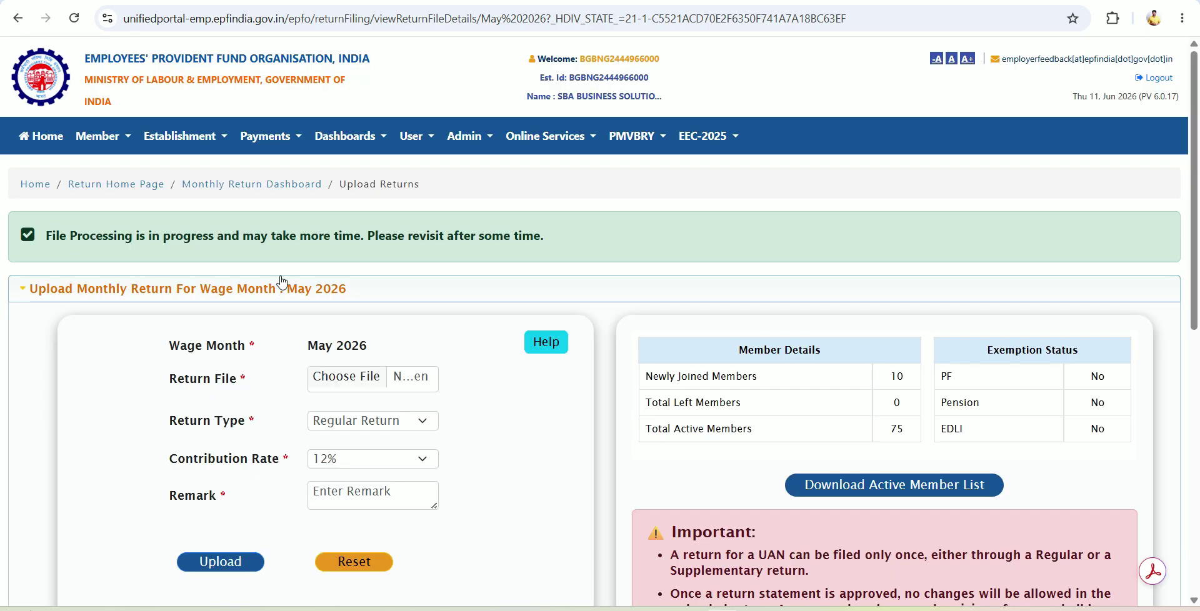
Check the status of the newly uploaded return, then download its error file and examine the reported line numbers.
{"action": "left_click_drag", "start_coordinate": [377, 236], "coordinate": [542, 236]}
{"action": "scroll", "coordinate": [691, 394], "scroll_direction": "down", "scroll_amount": 7}
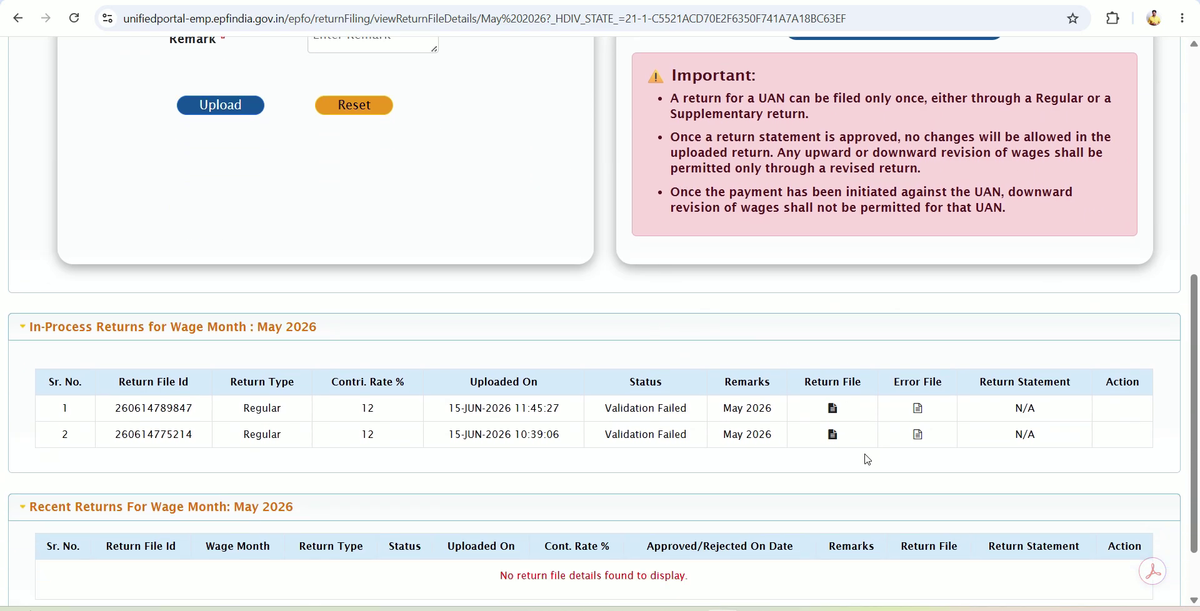
{"action": "scroll", "coordinate": [869, 460], "scroll_direction": "down", "scroll_amount": 2}
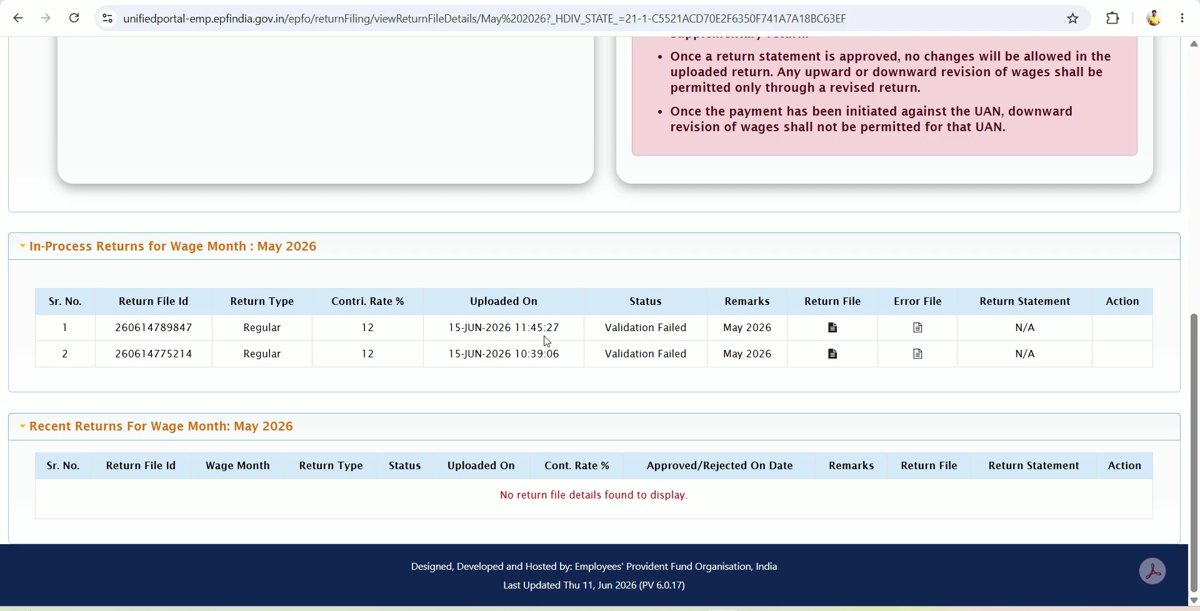
{"action": "left_click", "coordinate": [919, 328]}
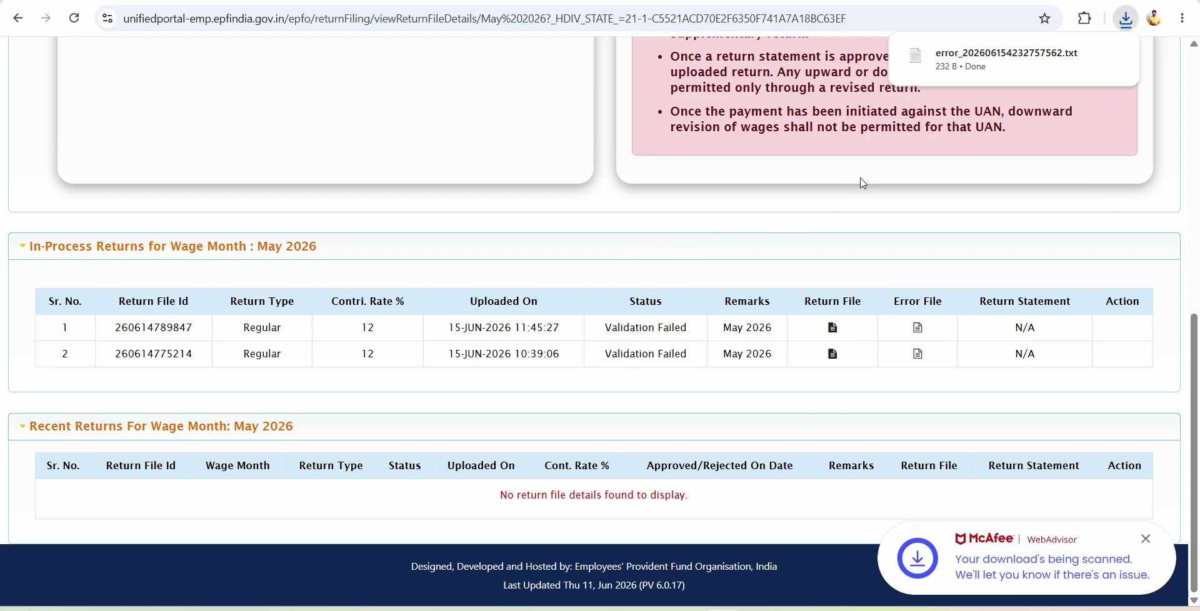
{"action": "left_click", "coordinate": [989, 55]}
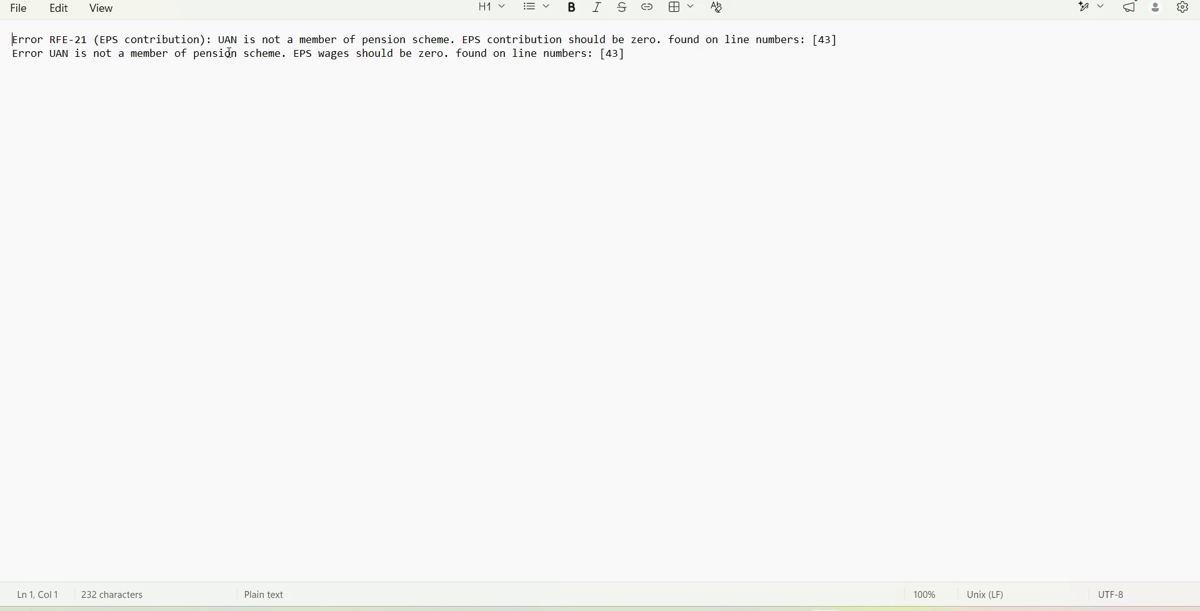
{"action": "left_click_drag", "start_coordinate": [844, 45], "coordinate": [226, 42]}
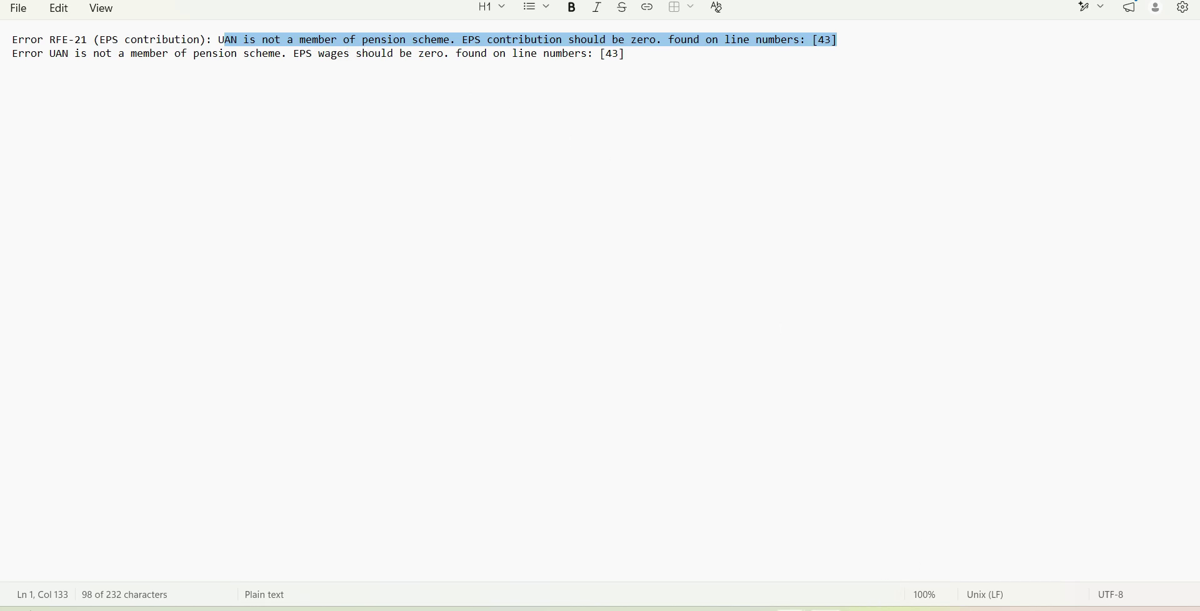
Switch to the PF for May workbook and set the highlighted EPS WAGES value in cell E44 to 0.
{"action": "mouse_move", "coordinate": [790, 607]}
{"action": "left_click", "coordinate": [857, 569]}
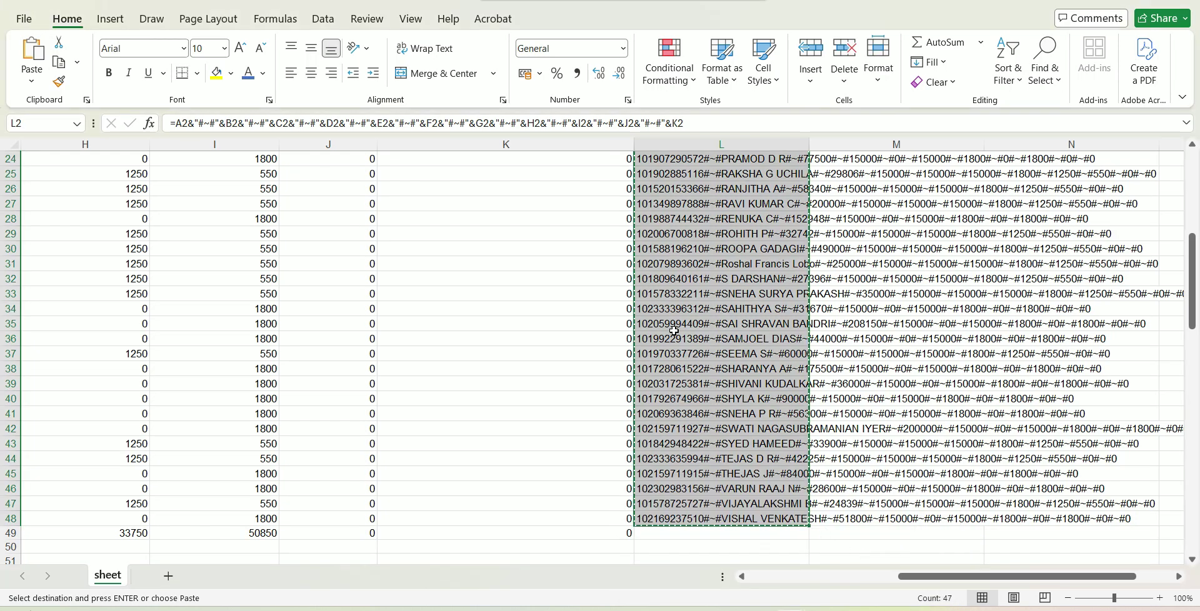
{"action": "left_click", "coordinate": [667, 323]}
{"action": "key", "text": "Left"}
{"action": "key", "text": "Left"}
{"action": "key", "text": "Left"}
{"action": "key", "text": "Left"}
{"action": "key", "text": "Left"}
{"action": "key", "text": "Left"}
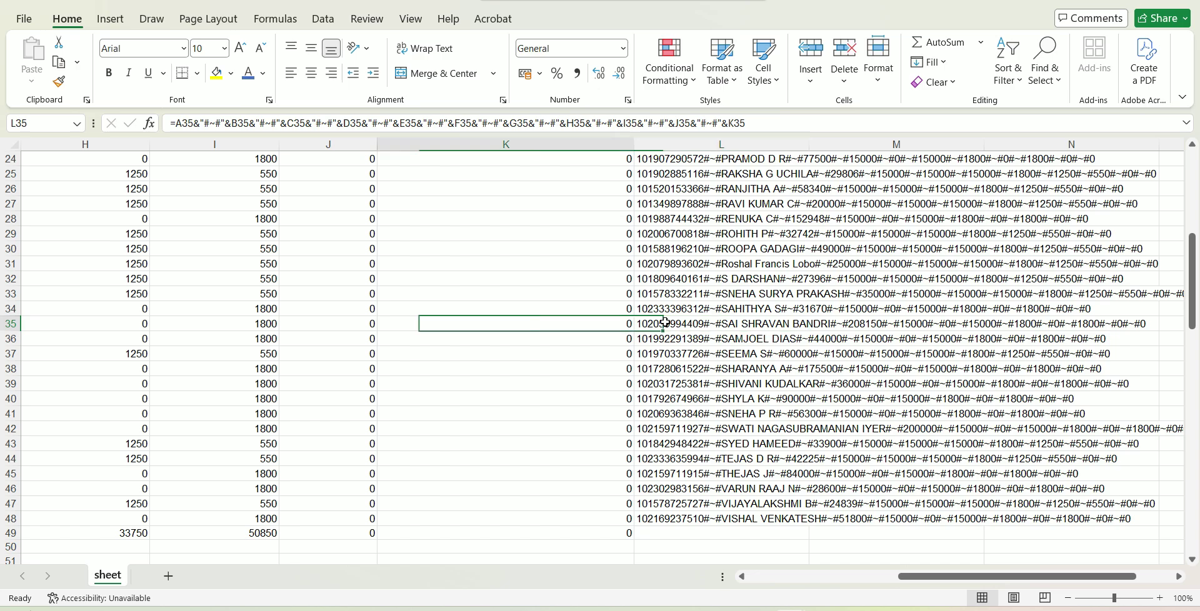
{"action": "left_click", "coordinate": [12, 459]}
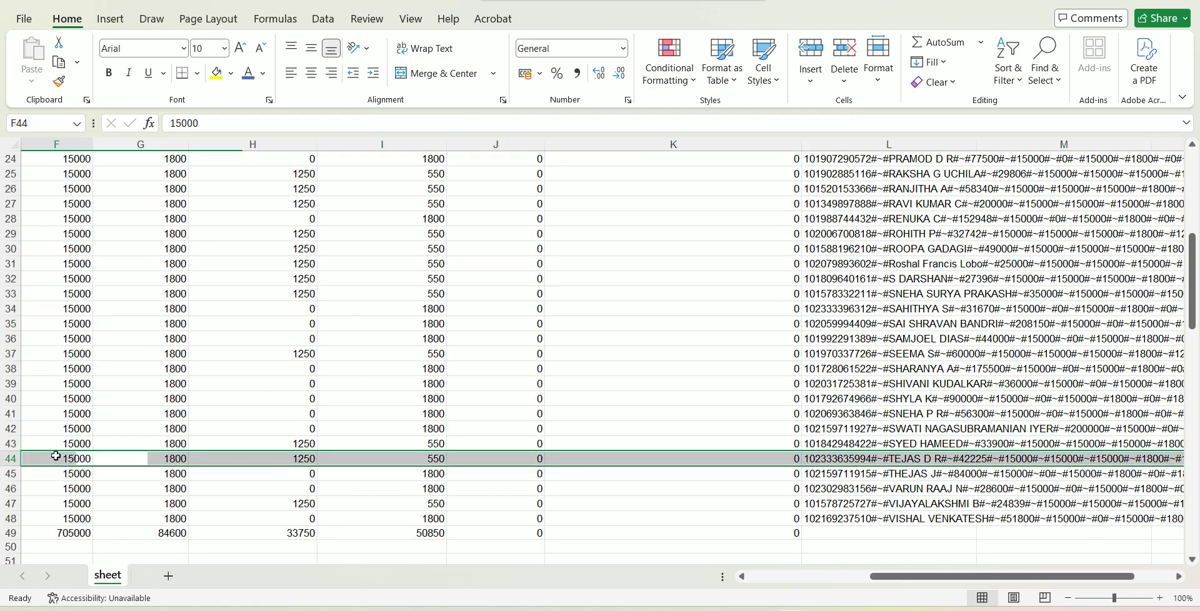
{"action": "key", "text": "Left"}
{"action": "type", "text": "0"}
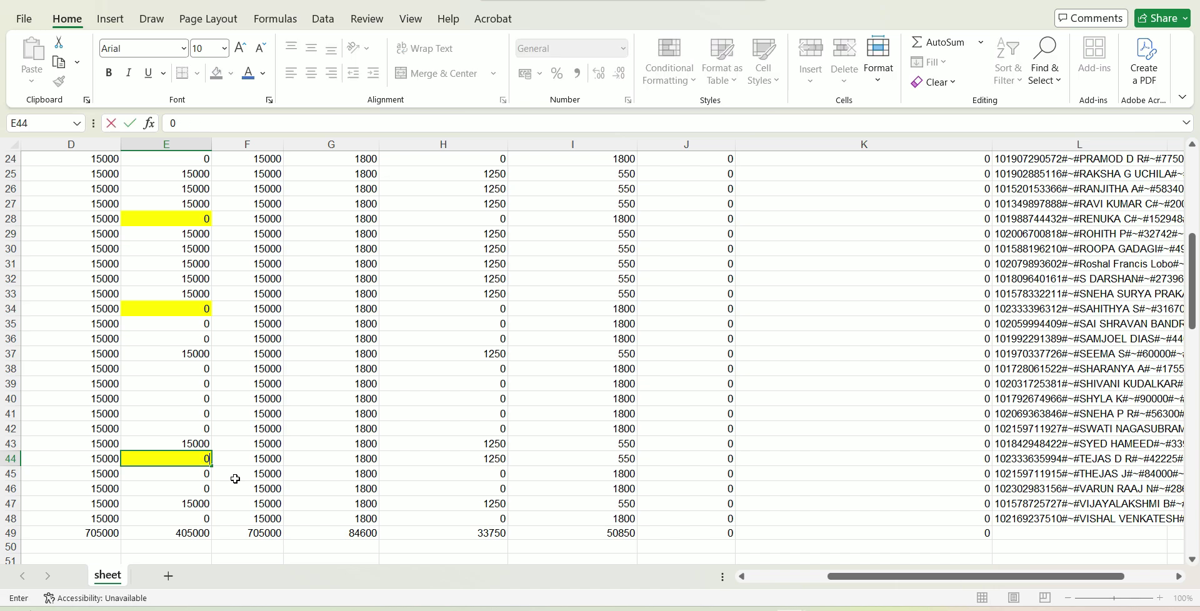
Check the EPS contribution formula in H44 and save the workbook.
{"action": "key", "text": "Right"}
{"action": "key", "text": "Right"}
{"action": "key", "text": "Right"}
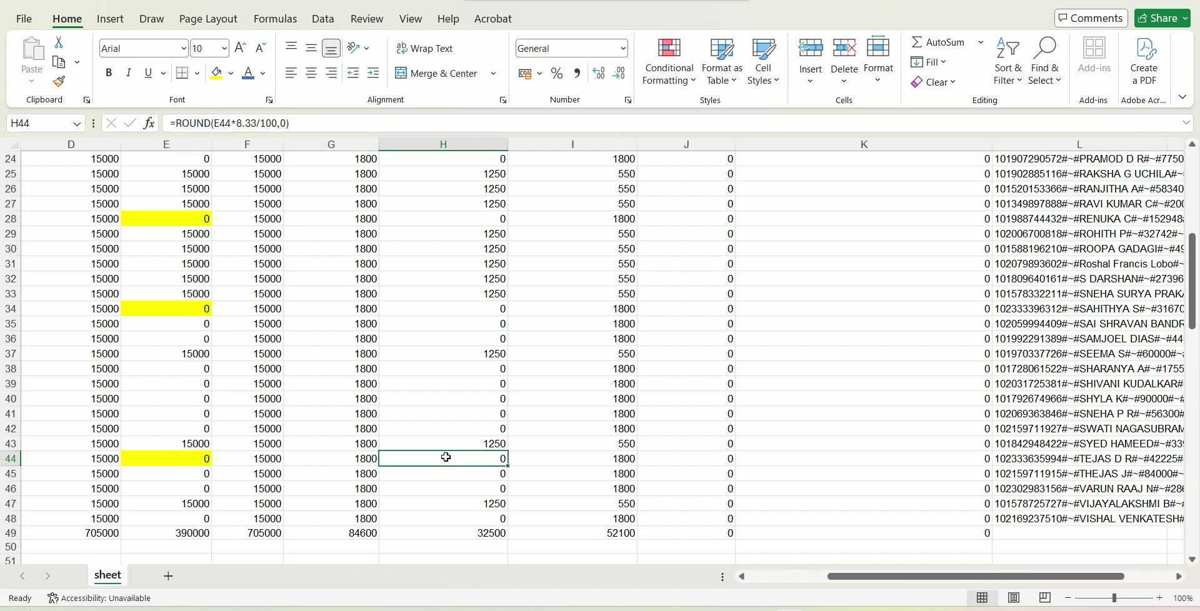
{"action": "key", "text": "ctrl+s"}
{"action": "left_click", "coordinate": [663, 399]}
Switch back to the EPFO portal and upload the corrected May 2026 return file, accepting the upload confirmation.
{"action": "left_click", "coordinate": [631, 583]}
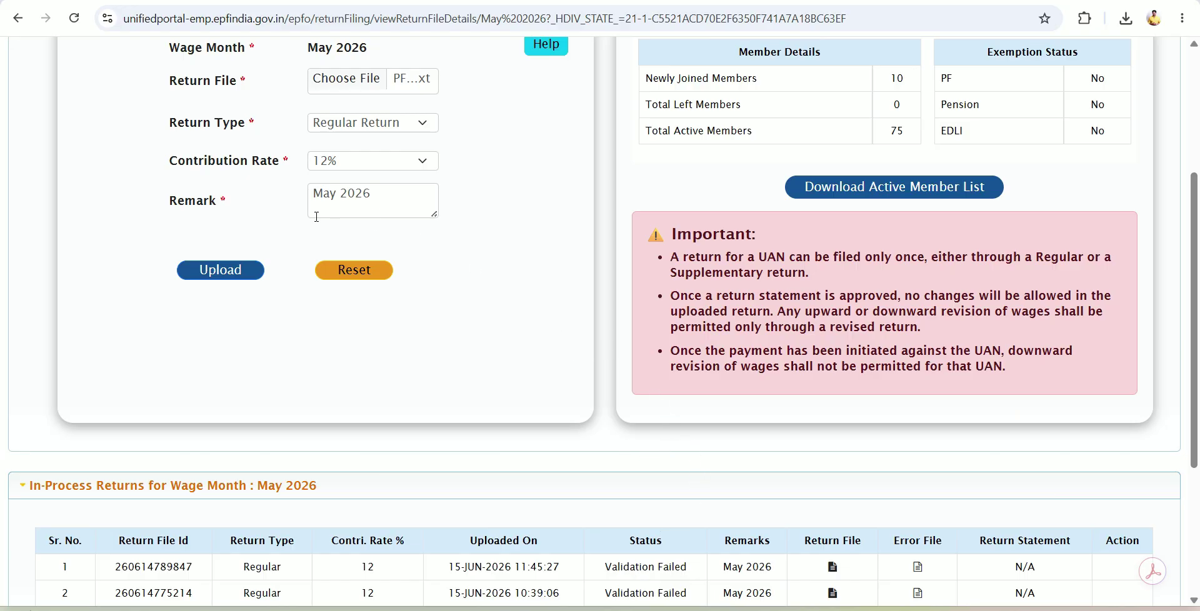
{"action": "left_click", "coordinate": [212, 280]}
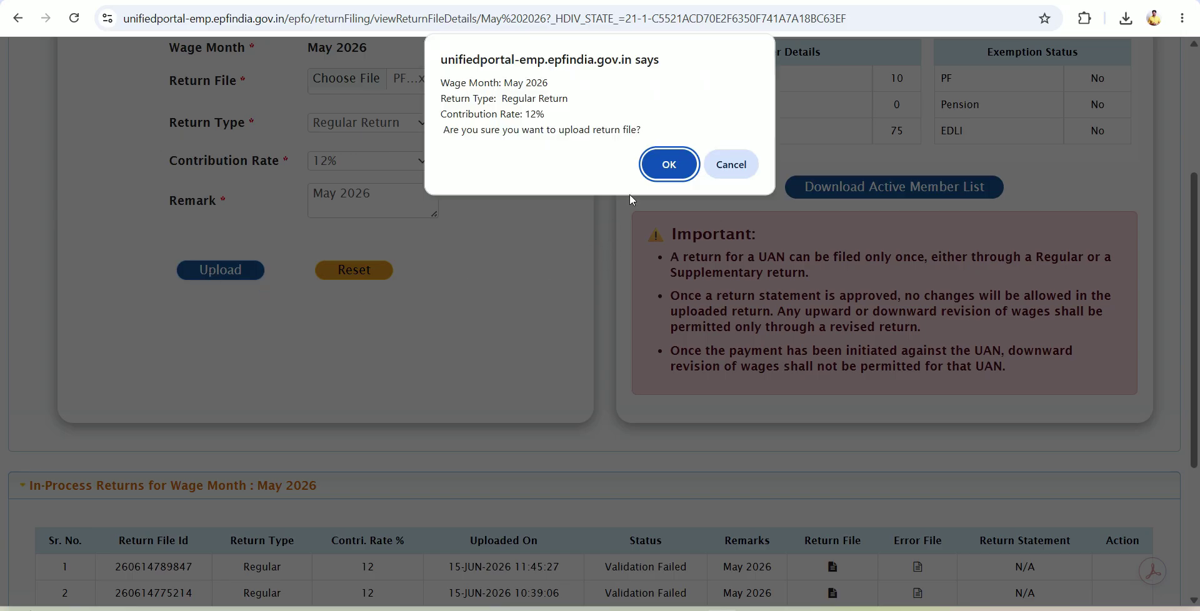
{"action": "left_click", "coordinate": [672, 164]}
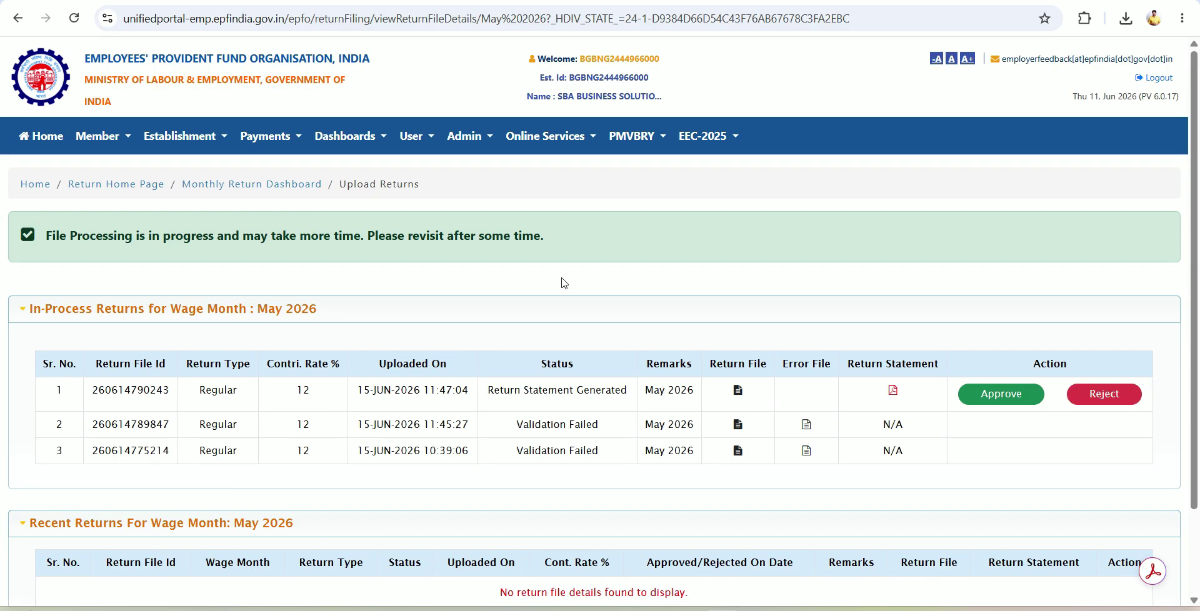
{"action": "scroll", "coordinate": [872, 280], "scroll_direction": "down", "scroll_amount": 2}
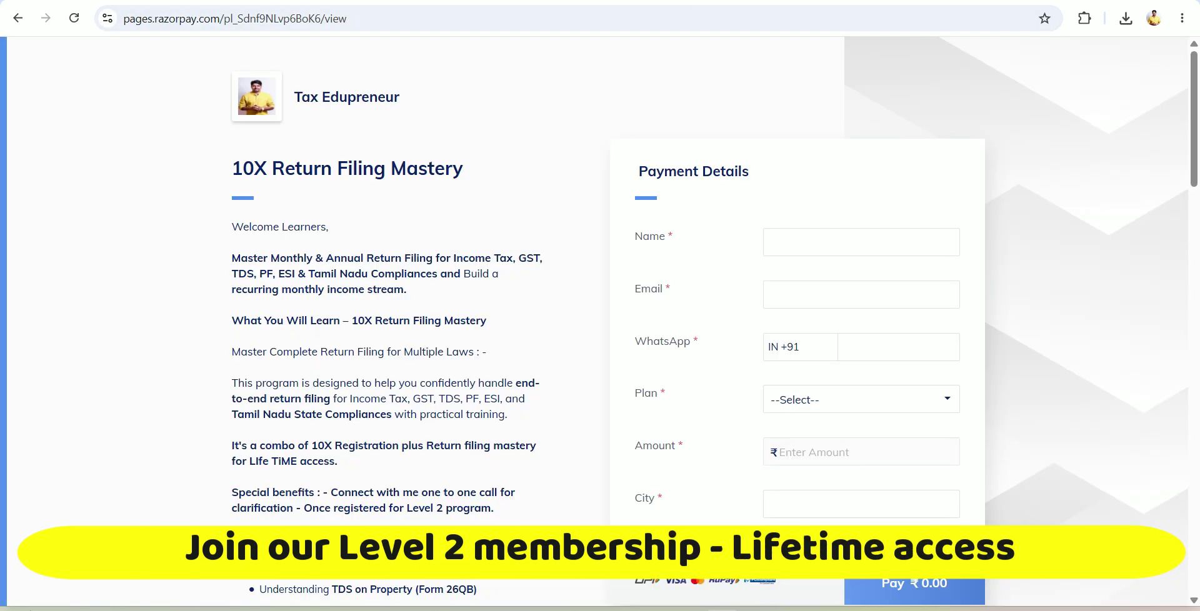
{"action": "left_click_drag", "start_coordinate": [233, 169], "coordinate": [429, 172]}
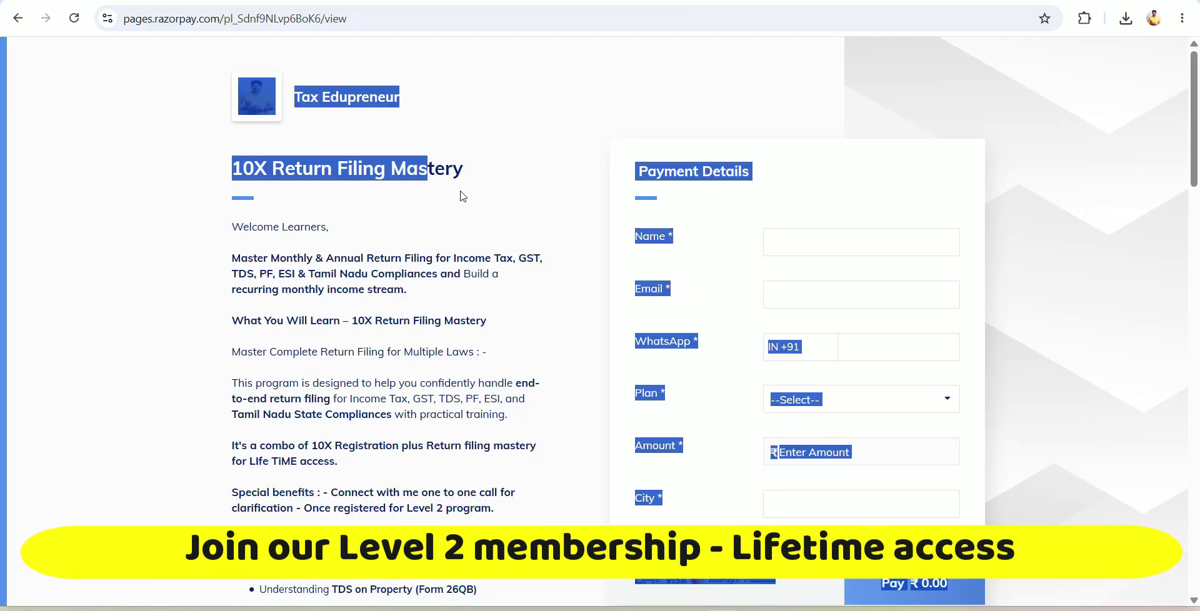
{"action": "left_click", "coordinate": [499, 200]}
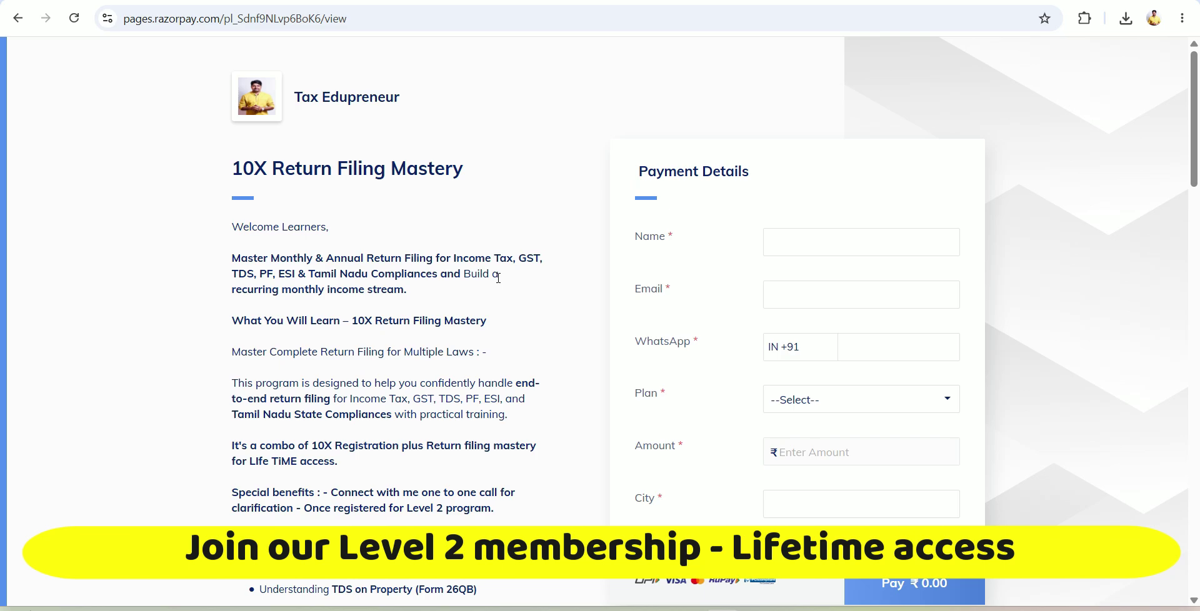